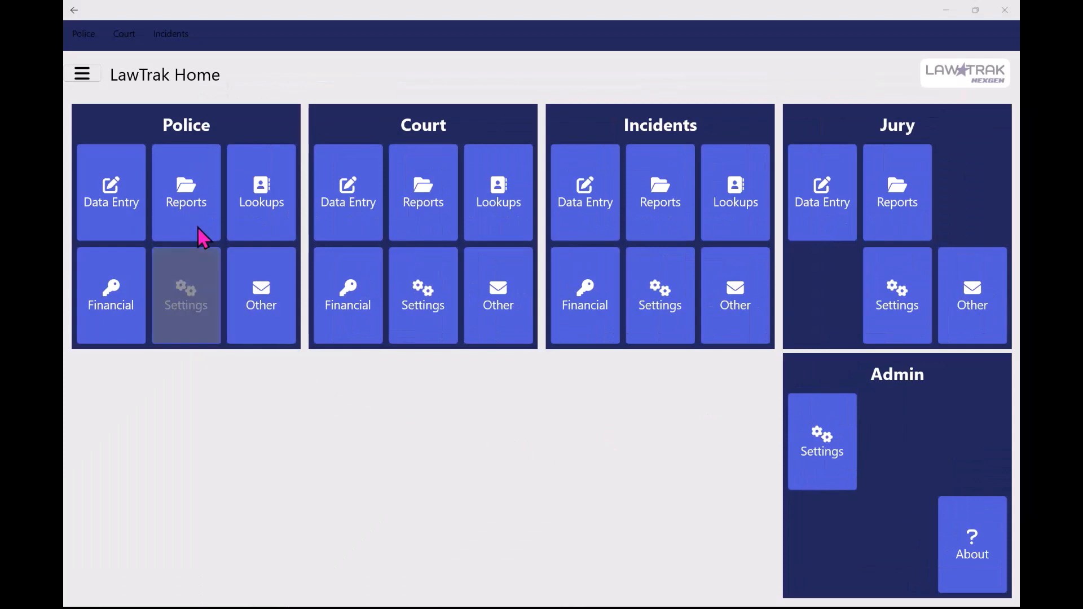
# Find the police reports matching OFFICER and open the Officer Listing report
pyautogui.click(194, 193)
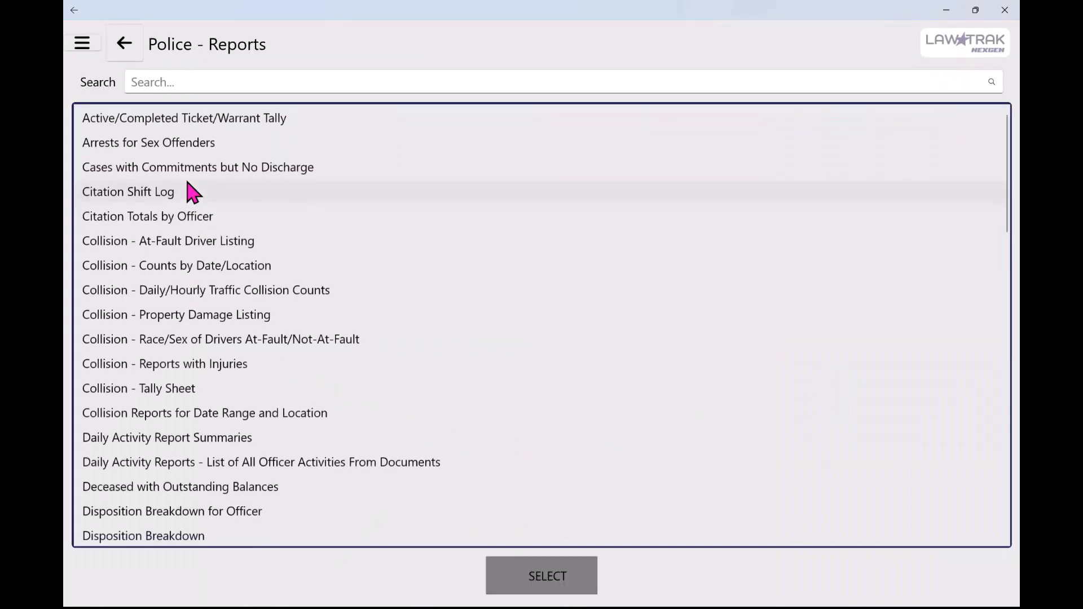
pyautogui.click(232, 83)
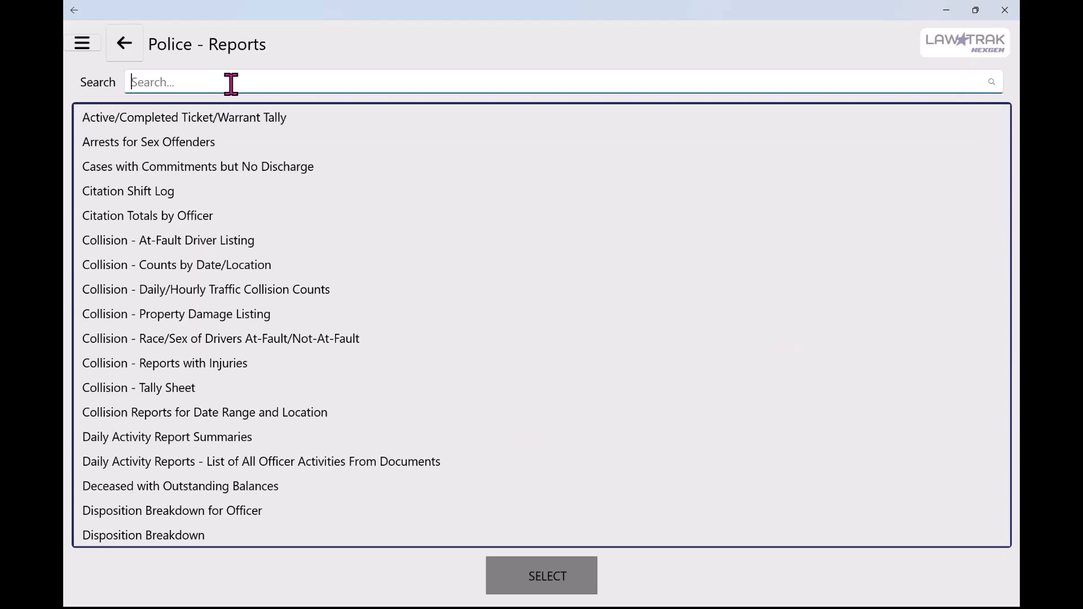
pyautogui.write('OFFicer')
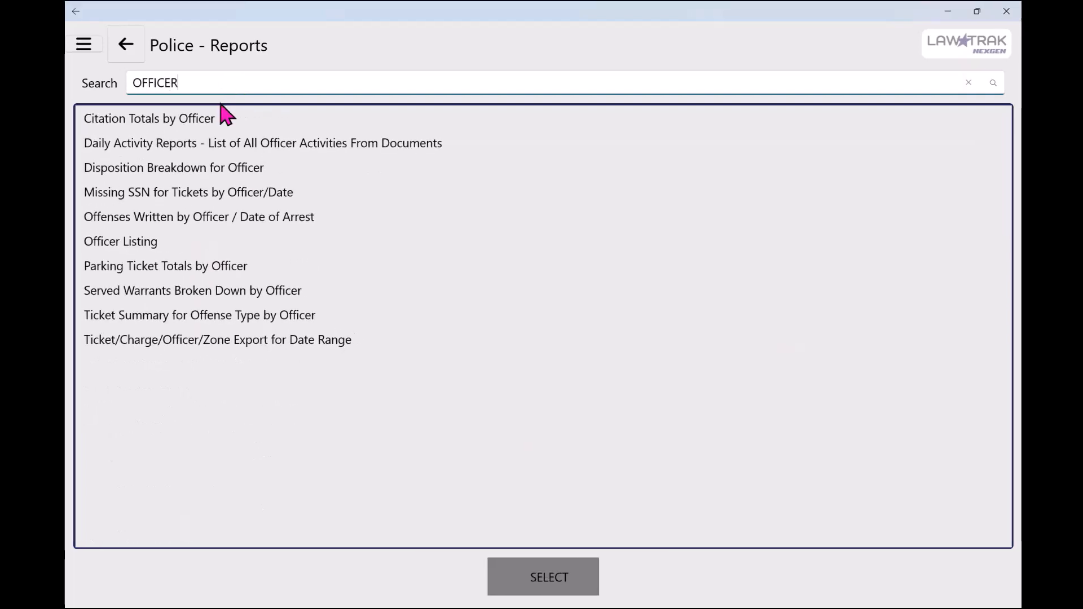
pyautogui.click(148, 243)
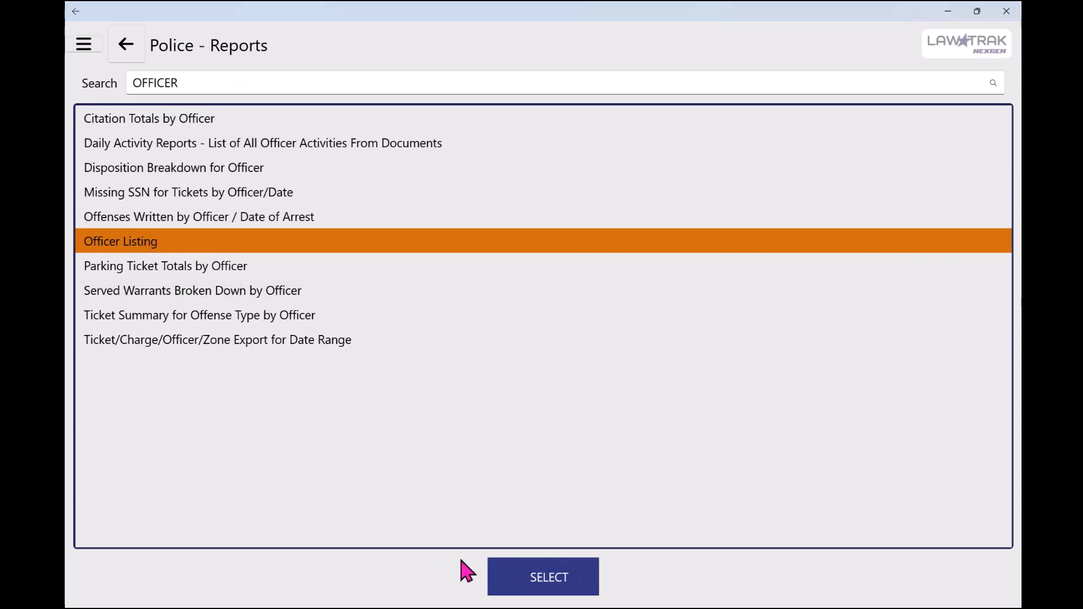
pyautogui.click(560, 576)
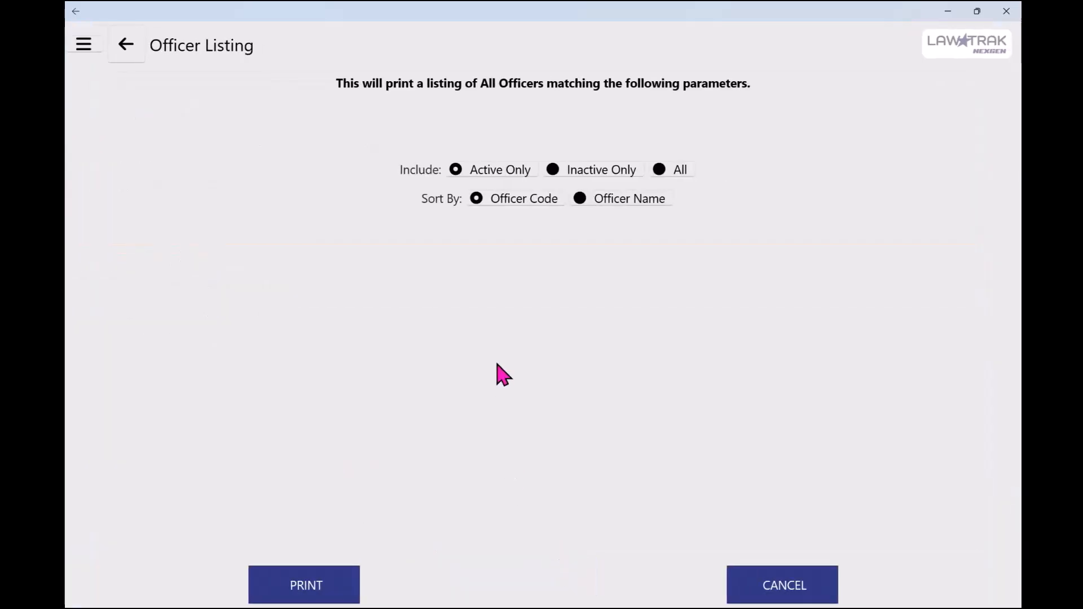
# Set the officer listing to include All officers, sort it by Officer Name, and print it
pyautogui.click(661, 171)
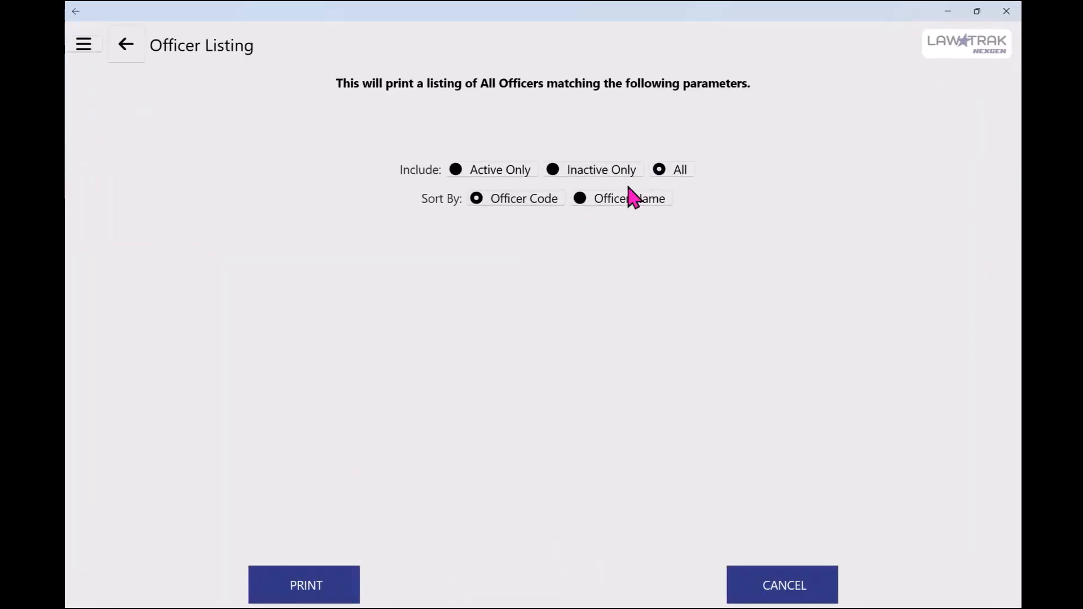
pyautogui.click(582, 201)
pyautogui.click(311, 591)
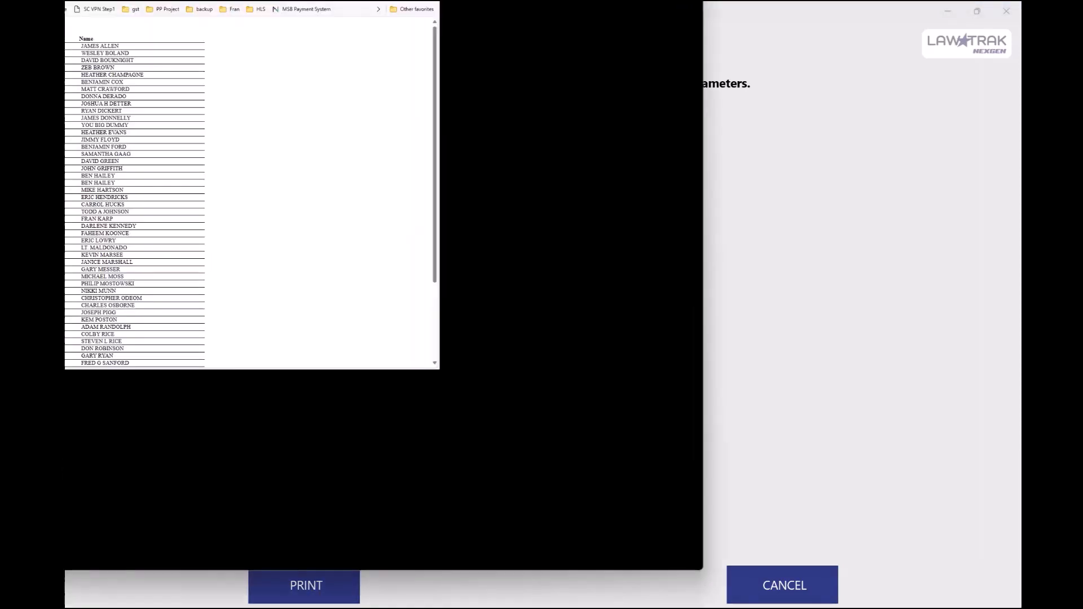
# Enlarge the generated officer listing, examine it from start to end, and minimize its browser window
pyautogui.moveTo(559, 1); pyautogui.dragTo(775, 37)
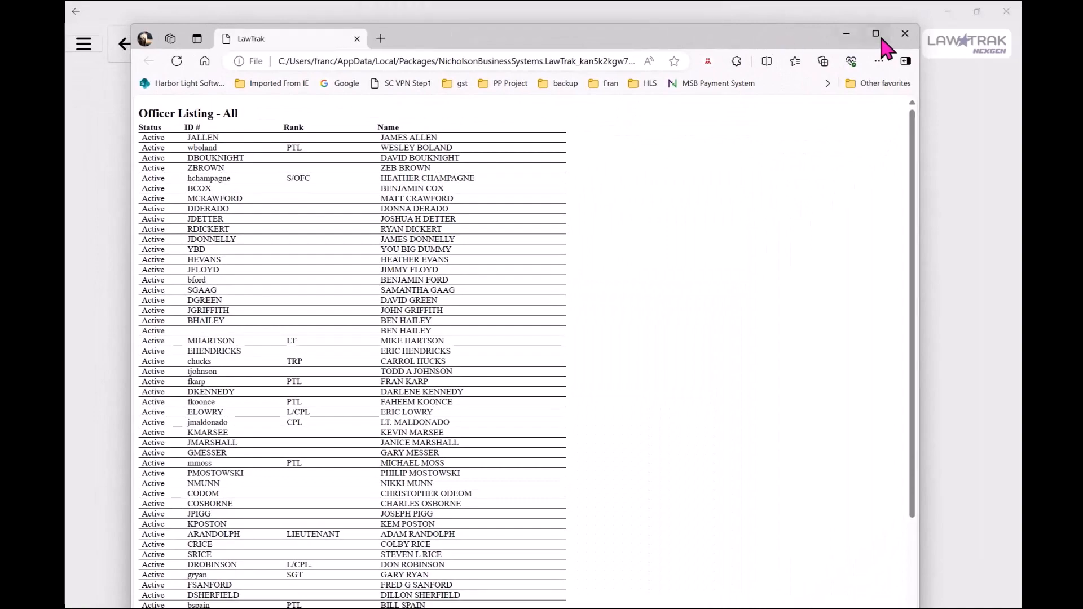
pyautogui.click(876, 34)
pyautogui.scroll(-2, 767, 150)
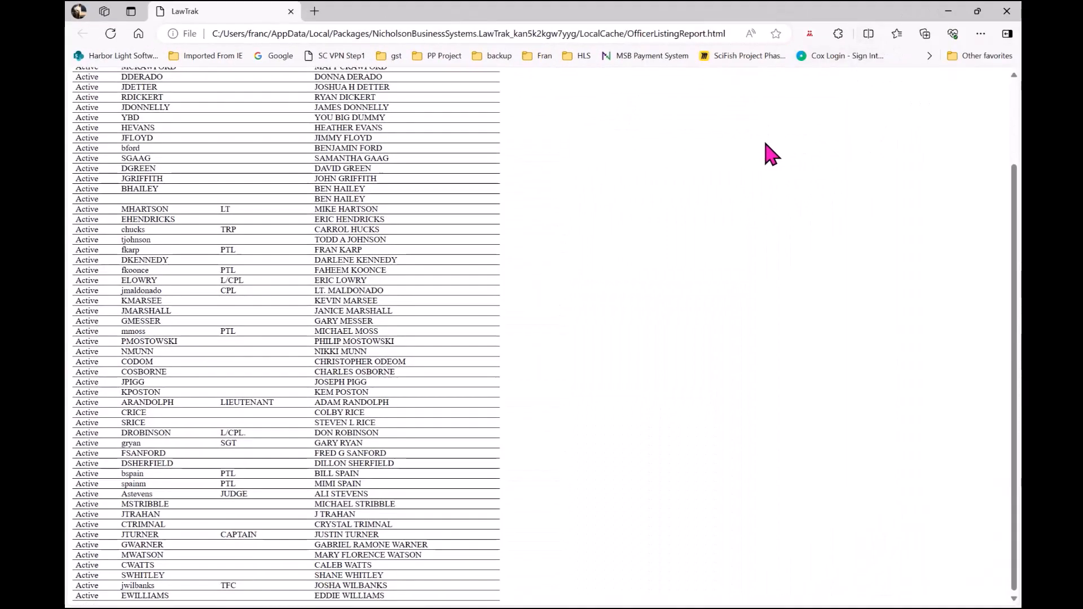
pyautogui.scroll(2, 770, 151)
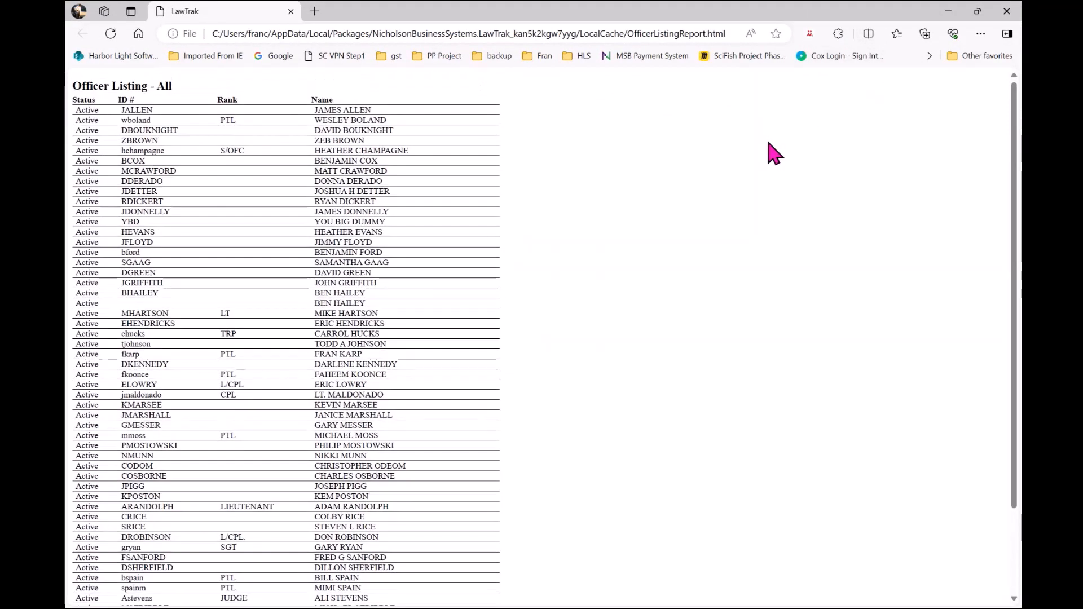
pyautogui.click(947, 12)
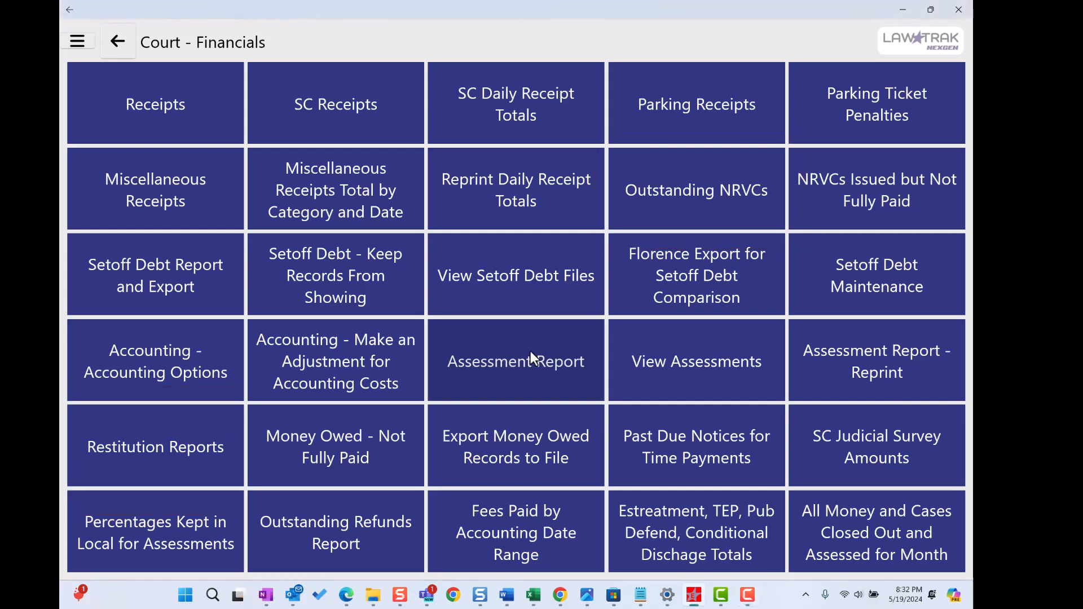
# Open the court's Assessment Report and run the Outstanding Refunds prerequisite report
pyautogui.click(530, 352)
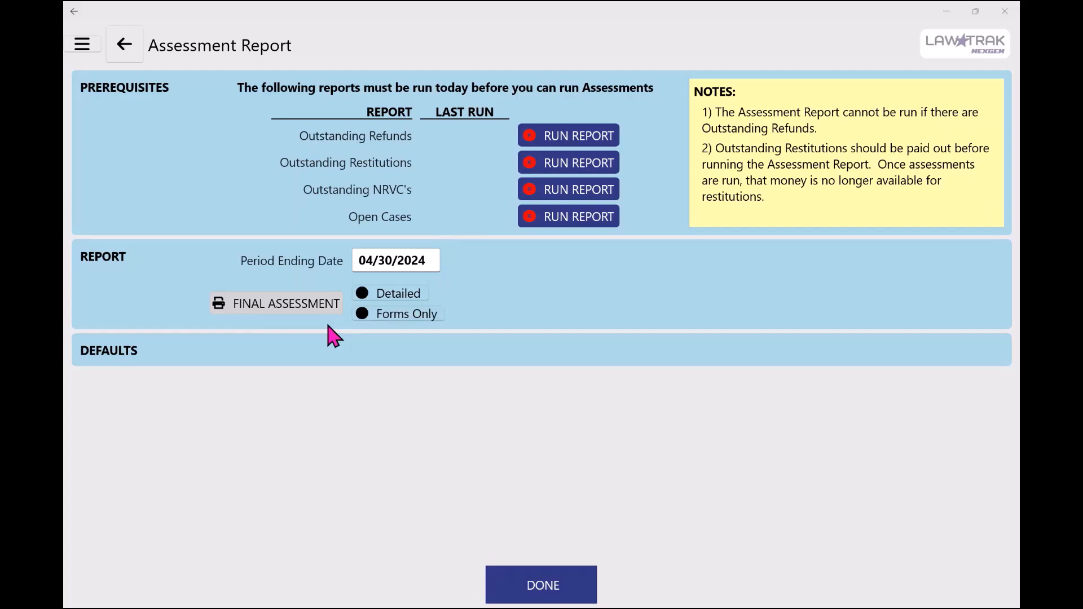
pyautogui.click(559, 130)
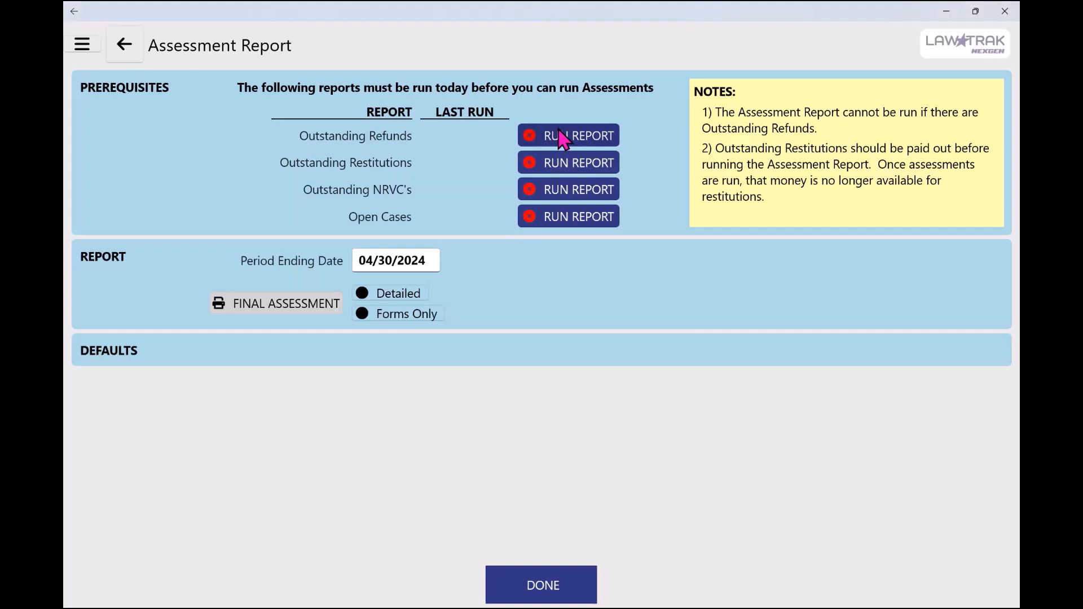
pyautogui.click(559, 130)
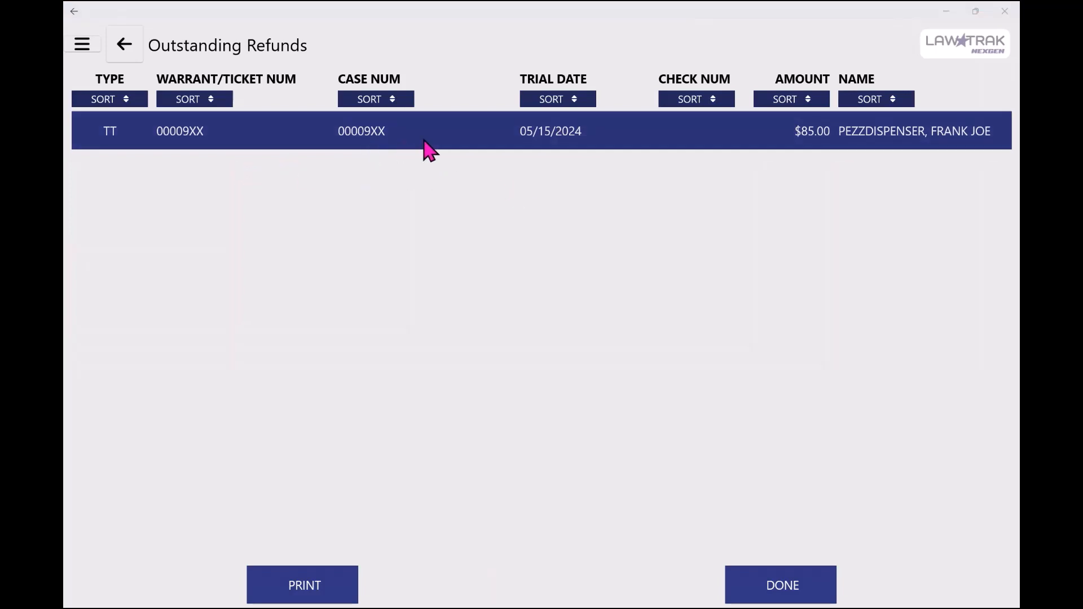
# Issue the $85.00 refund for the listed outstanding case, entering its check number, and save the case
pyautogui.click(436, 135)
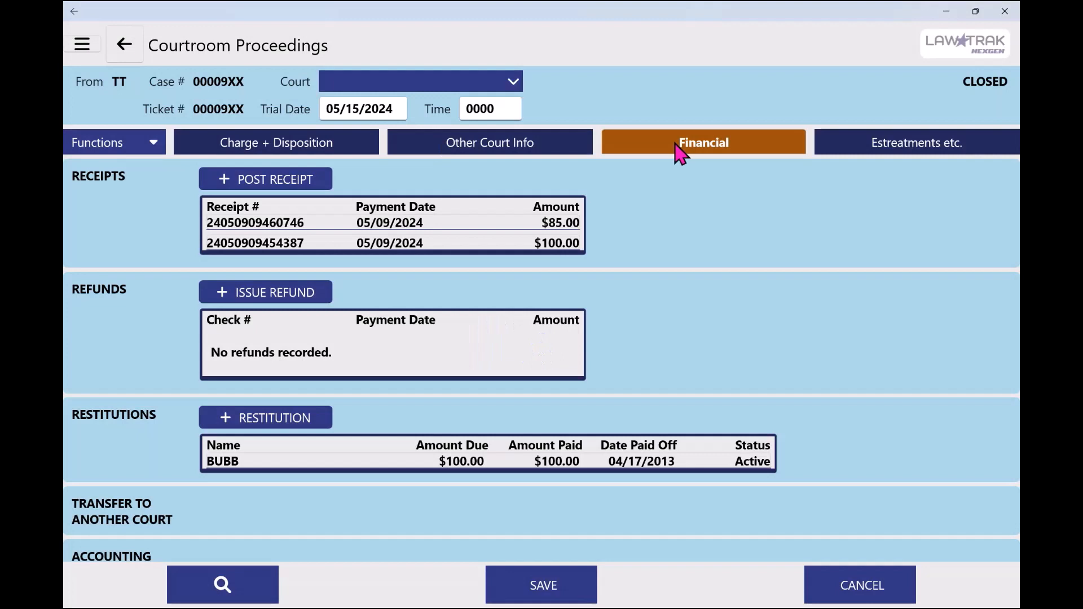
pyautogui.click(312, 293)
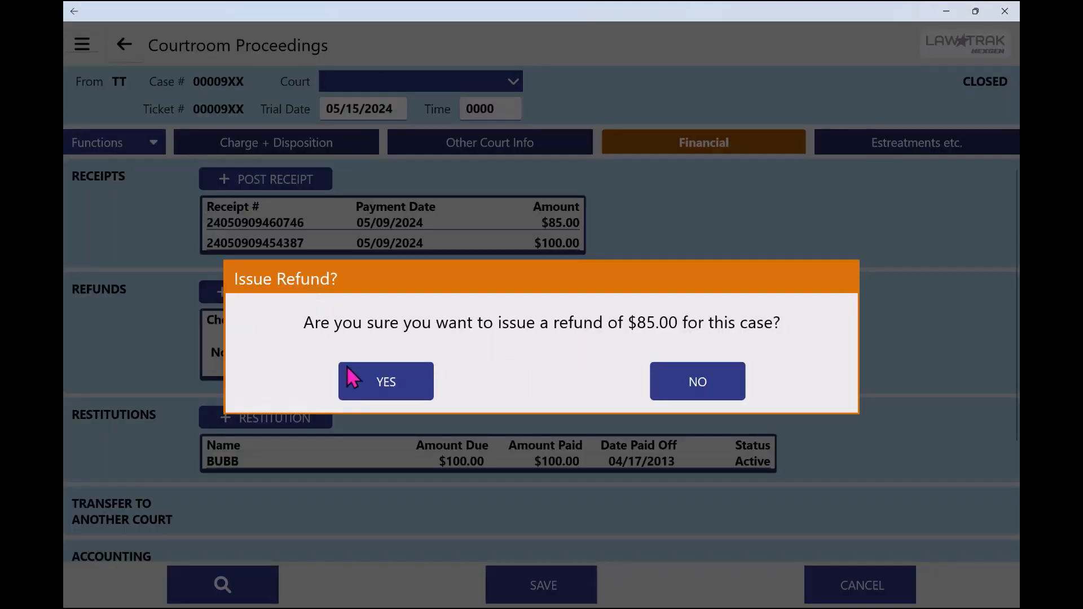
pyautogui.click(376, 389)
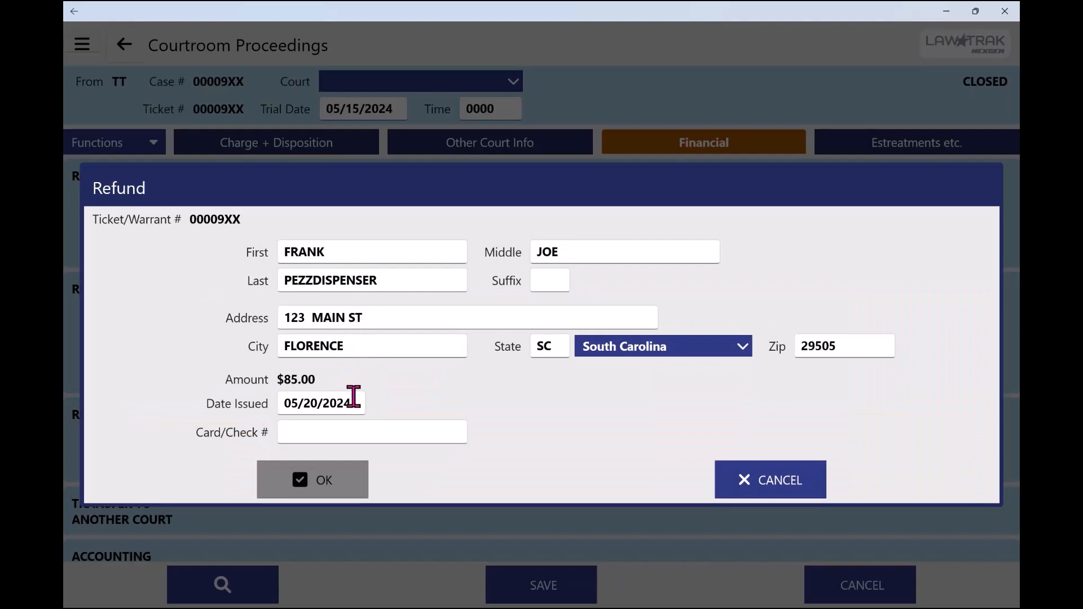
pyautogui.click(342, 433)
pyautogui.write('1234')
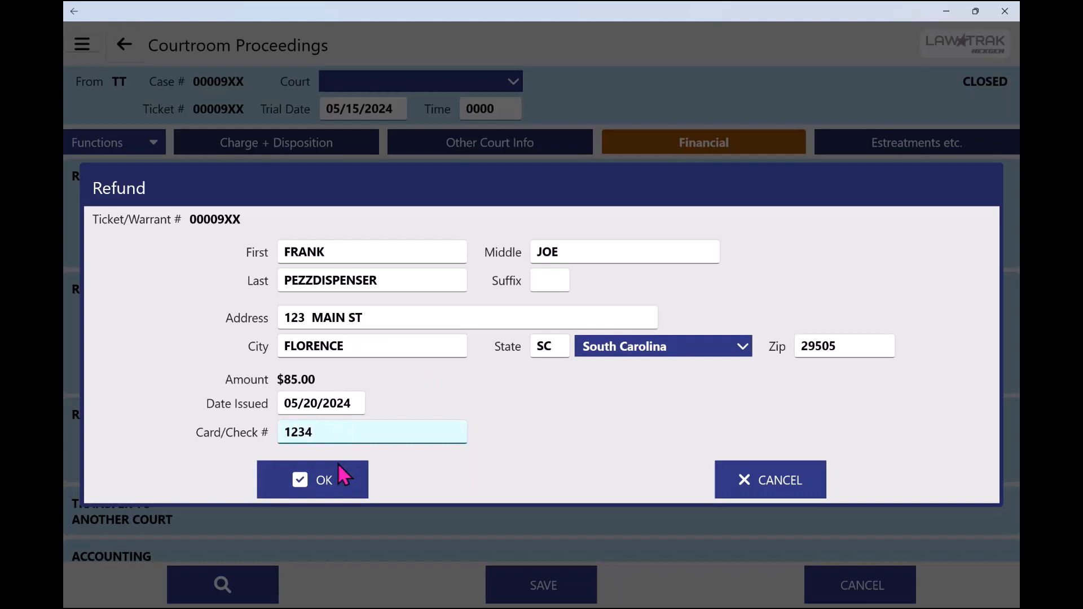
pyautogui.click(331, 483)
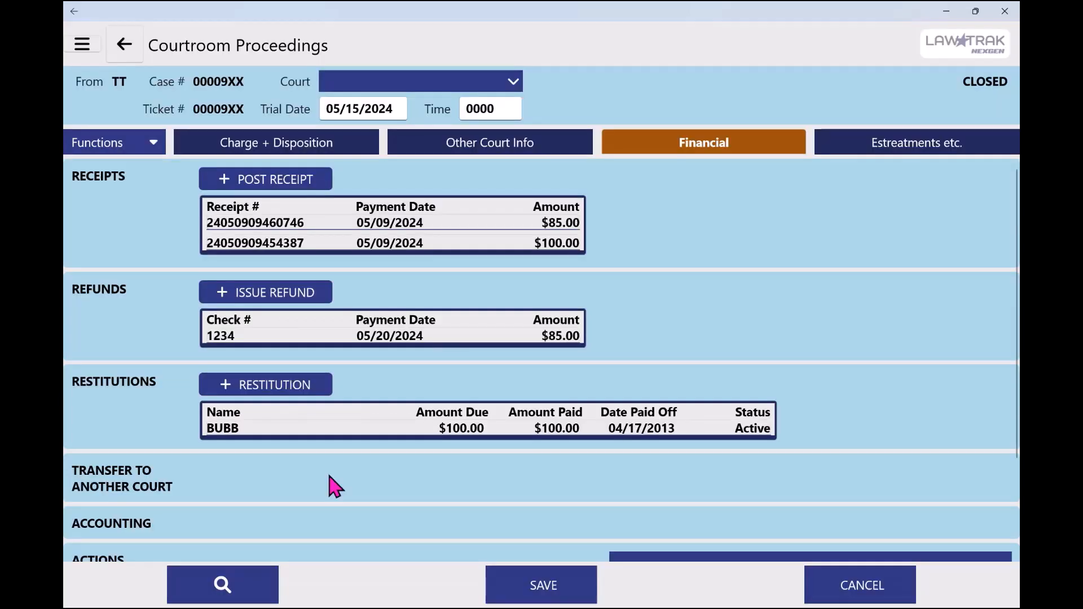
pyautogui.click(519, 594)
# Finish the Outstanding Refunds report and run the Outstanding Restitutions prerequisite report
pyautogui.click(133, 49)
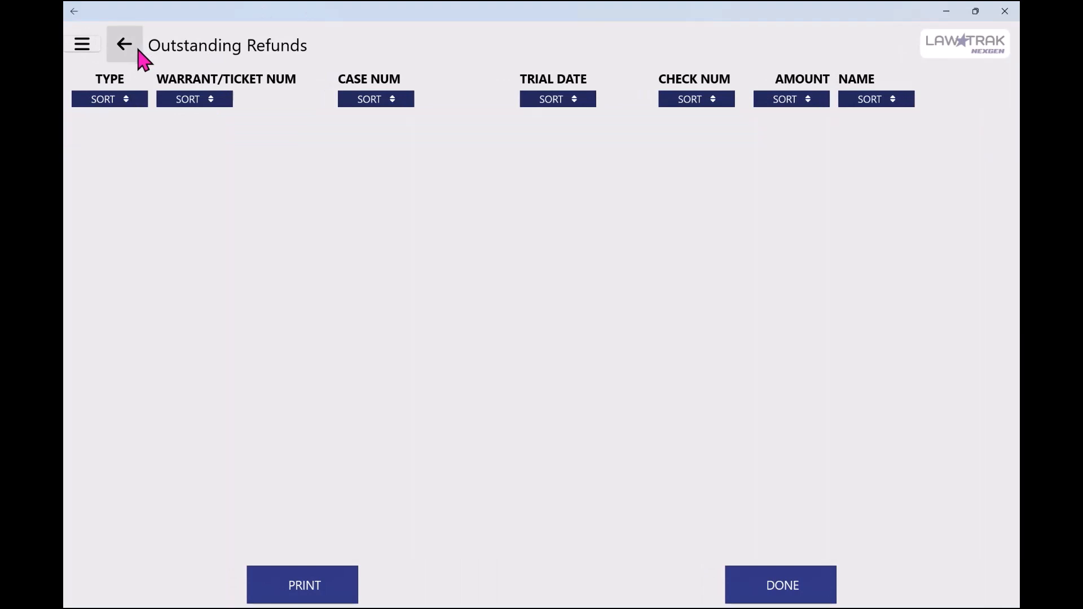
pyautogui.click(781, 587)
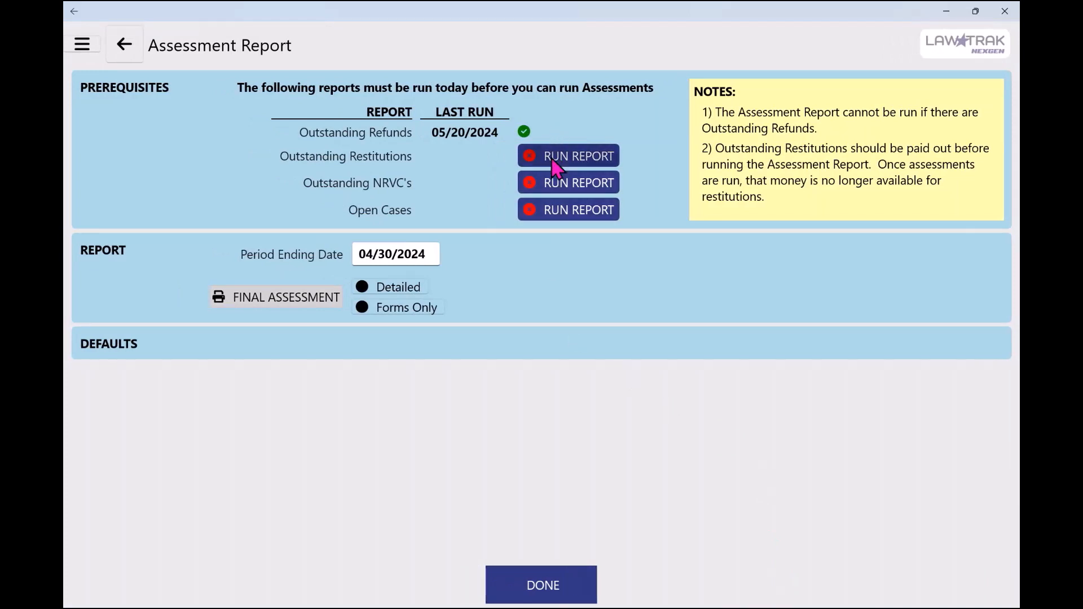
pyautogui.click(555, 165)
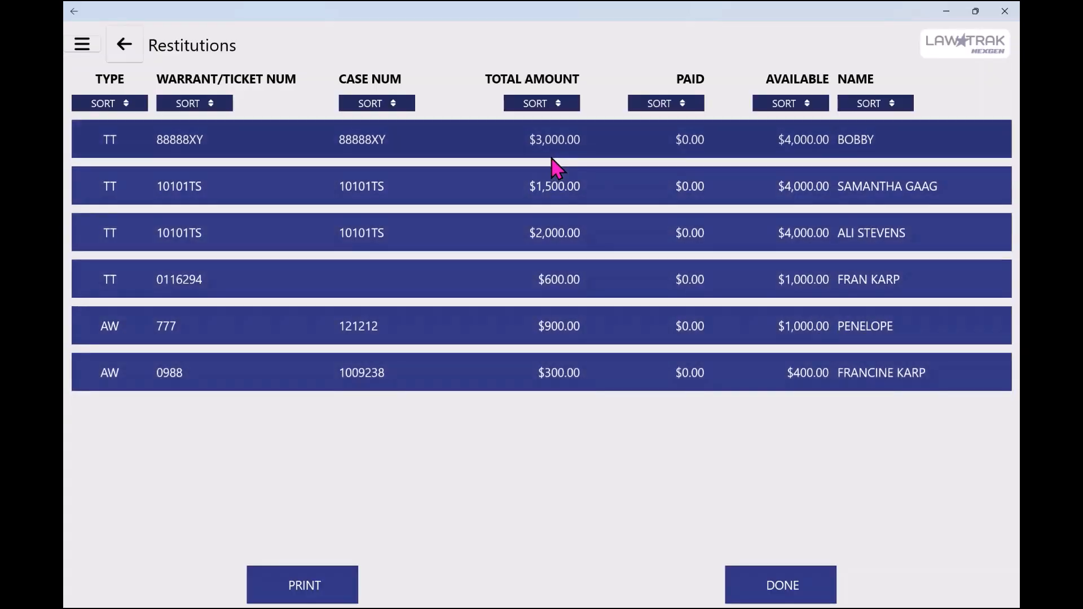
# Apply the available money to the case with the $900.00 restitution, enter the check number, and save the restitution
pyautogui.click(499, 337)
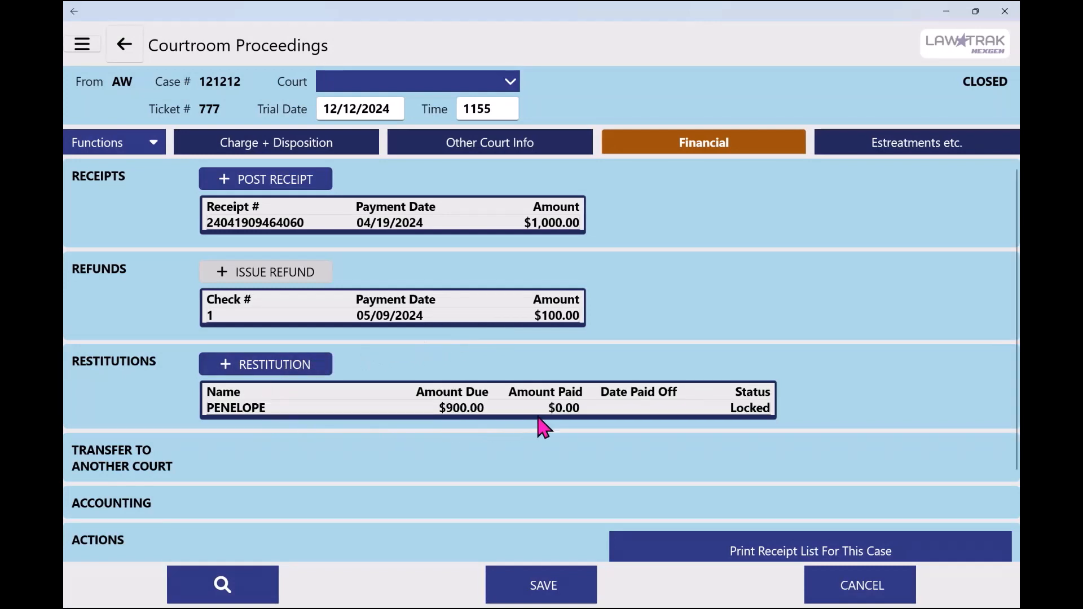
pyautogui.click(282, 410)
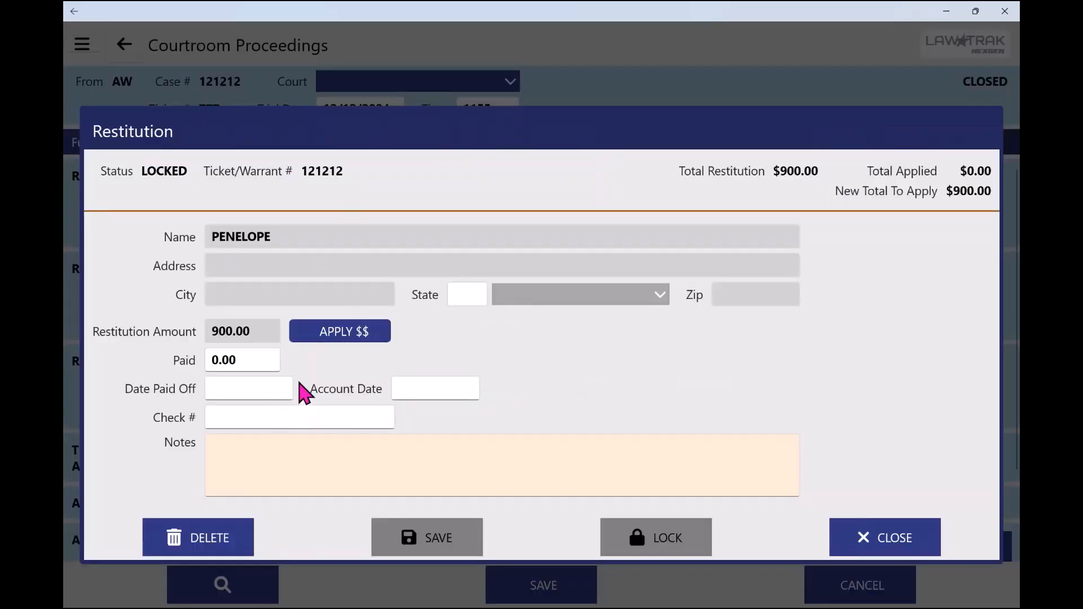
pyautogui.click(324, 334)
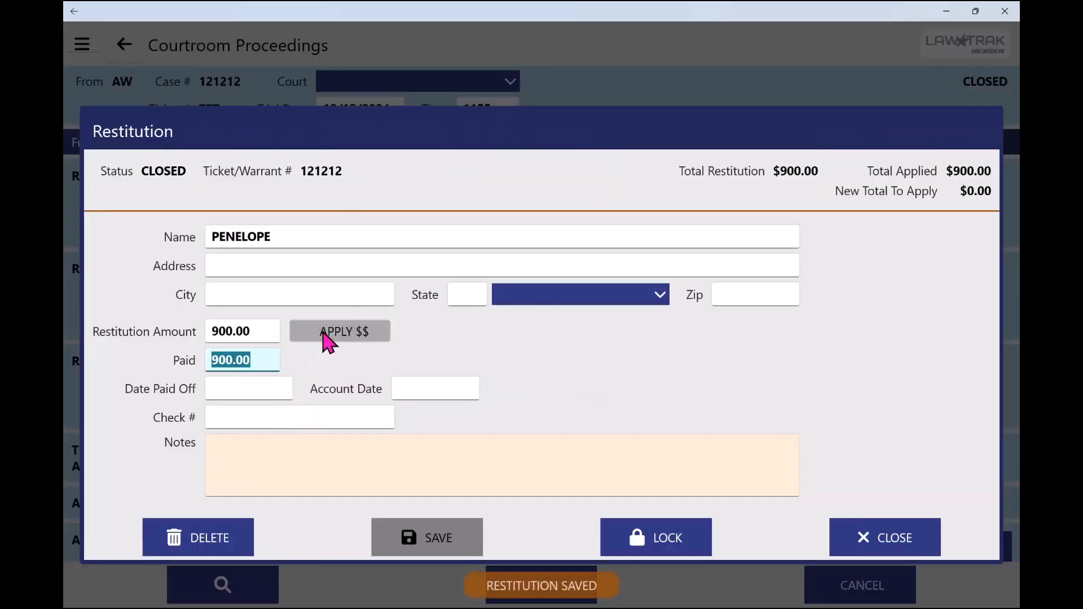
pyautogui.click(252, 416)
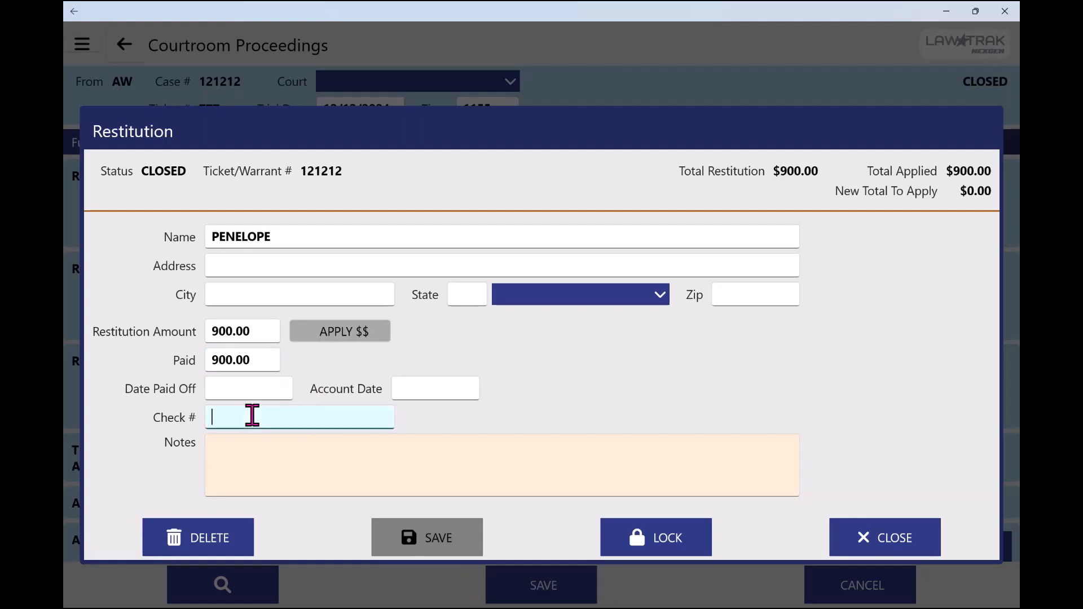
pyautogui.write('12345')
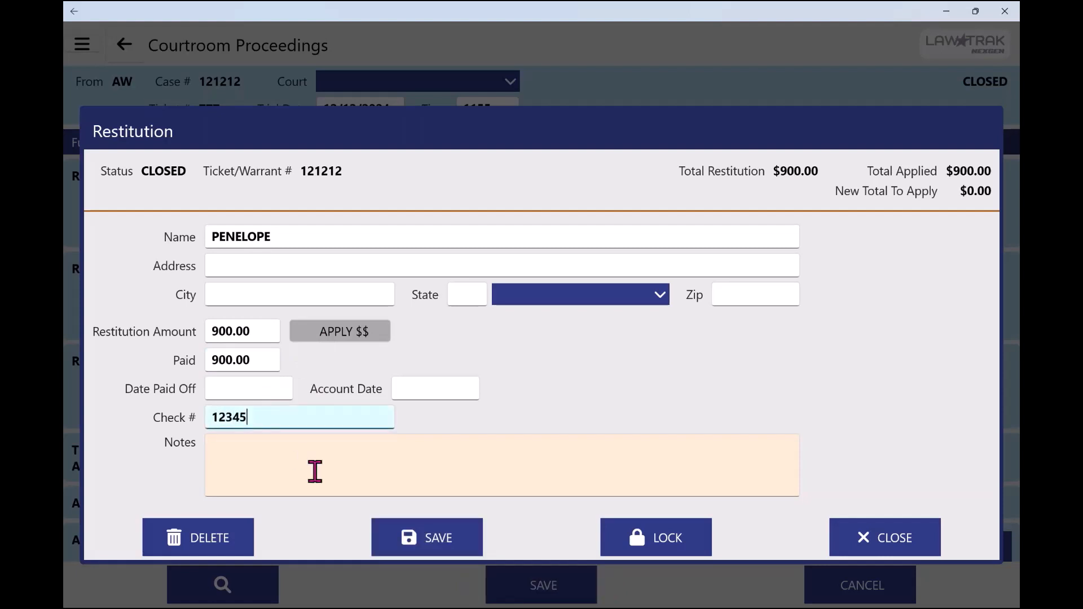
pyautogui.click(427, 548)
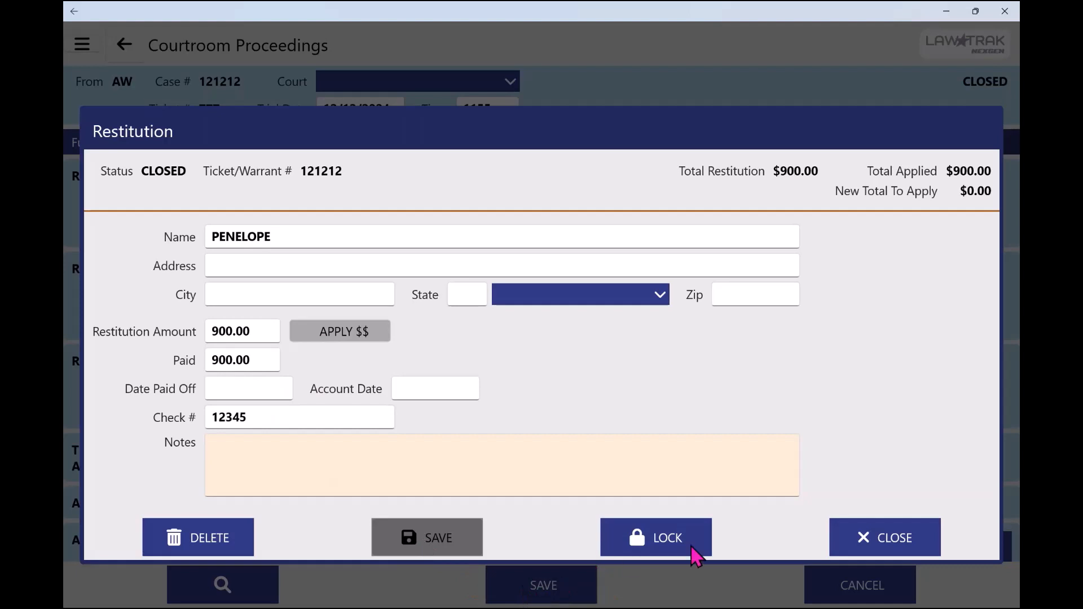
pyautogui.click(858, 535)
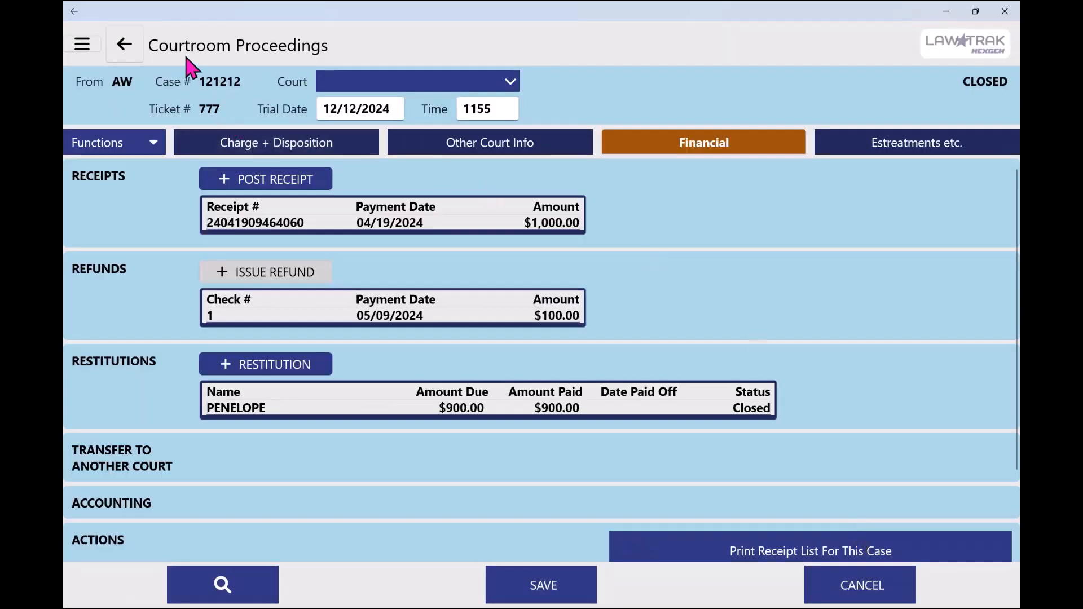
# Finish the Outstanding Restitutions report and run the Outstanding NRVC's prerequisite report
pyautogui.click(139, 50)
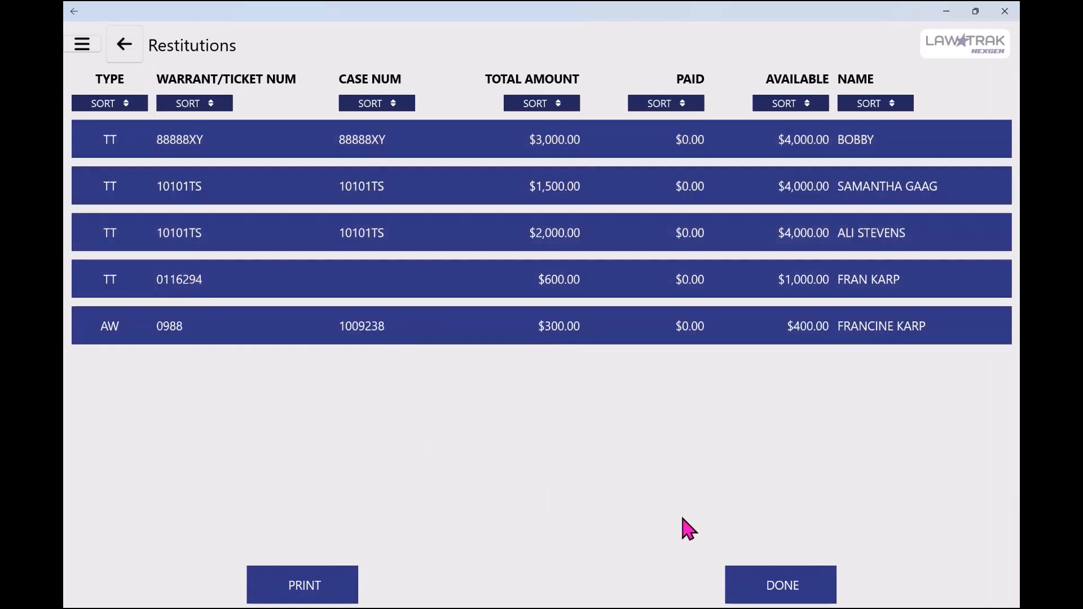
pyautogui.click(789, 597)
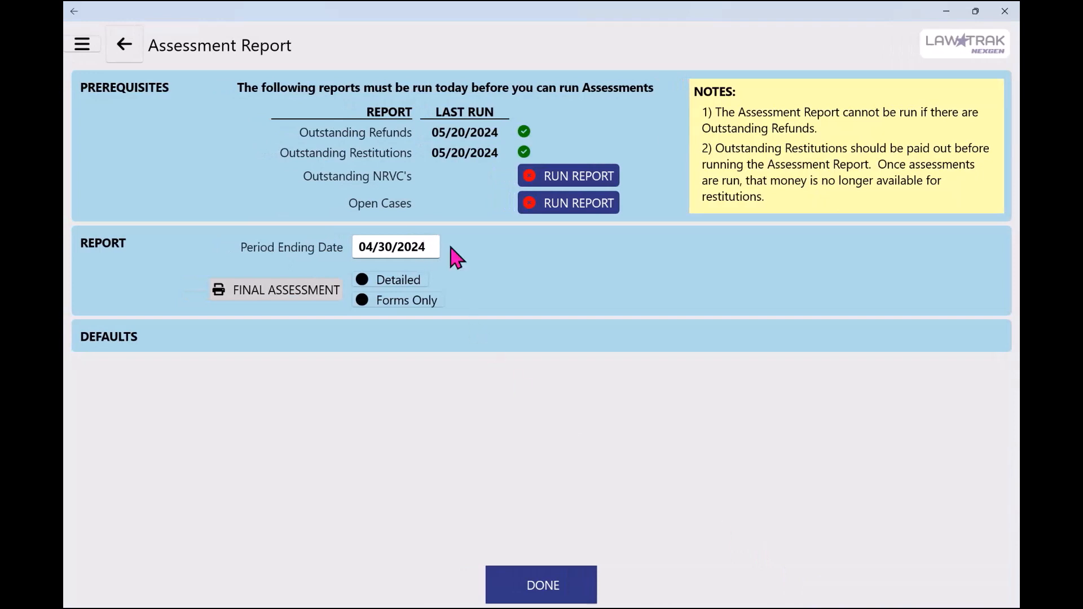
pyautogui.click(558, 179)
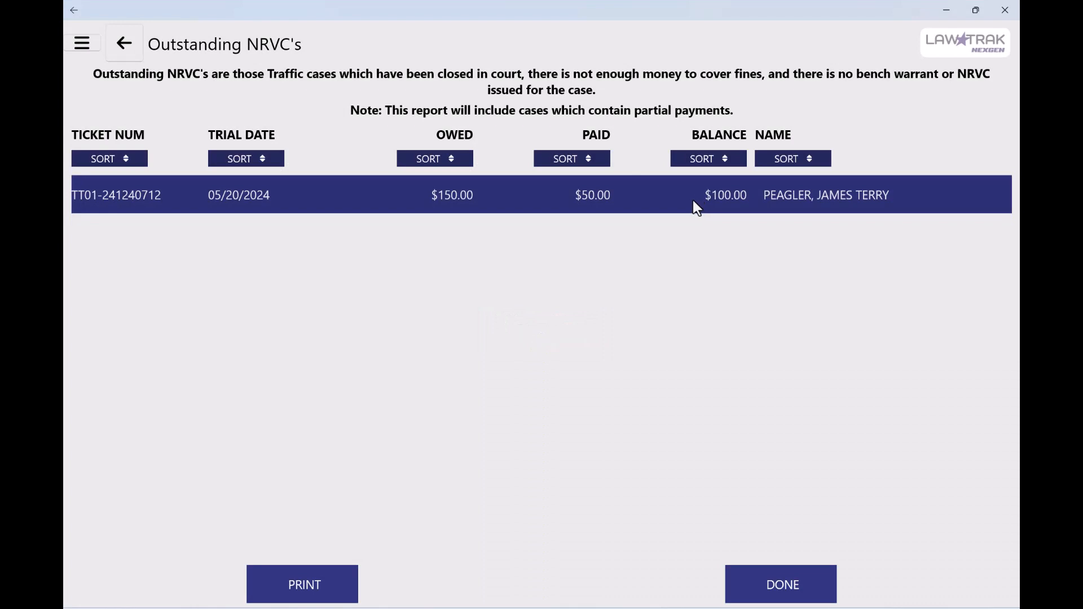
# Post a $100 cash receipt to the listed outstanding NRVC case and return to the report
pyautogui.doubleClick(533, 195)
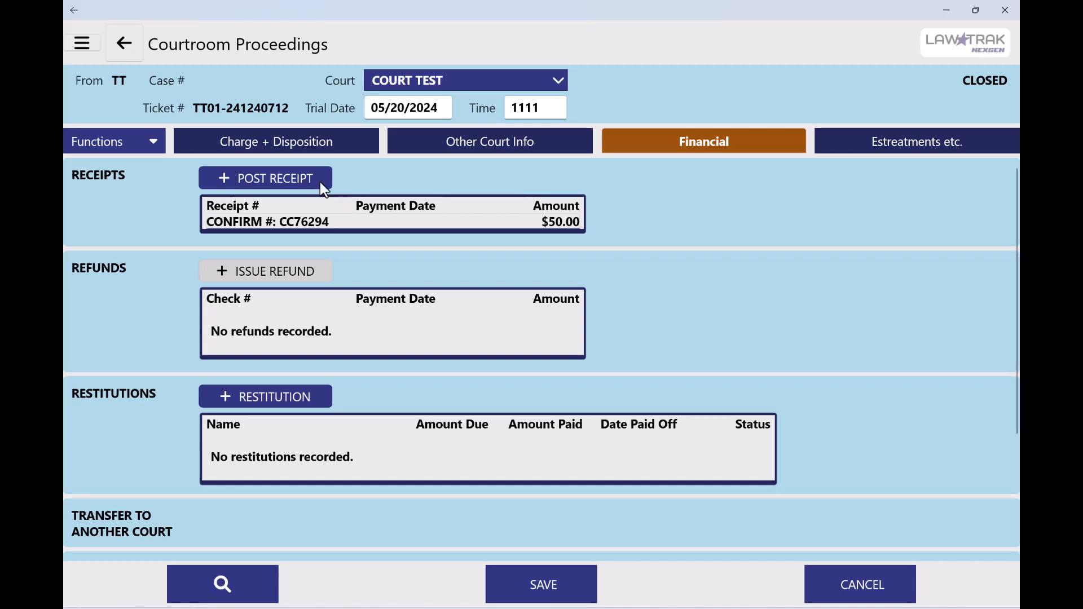
pyautogui.click(282, 176)
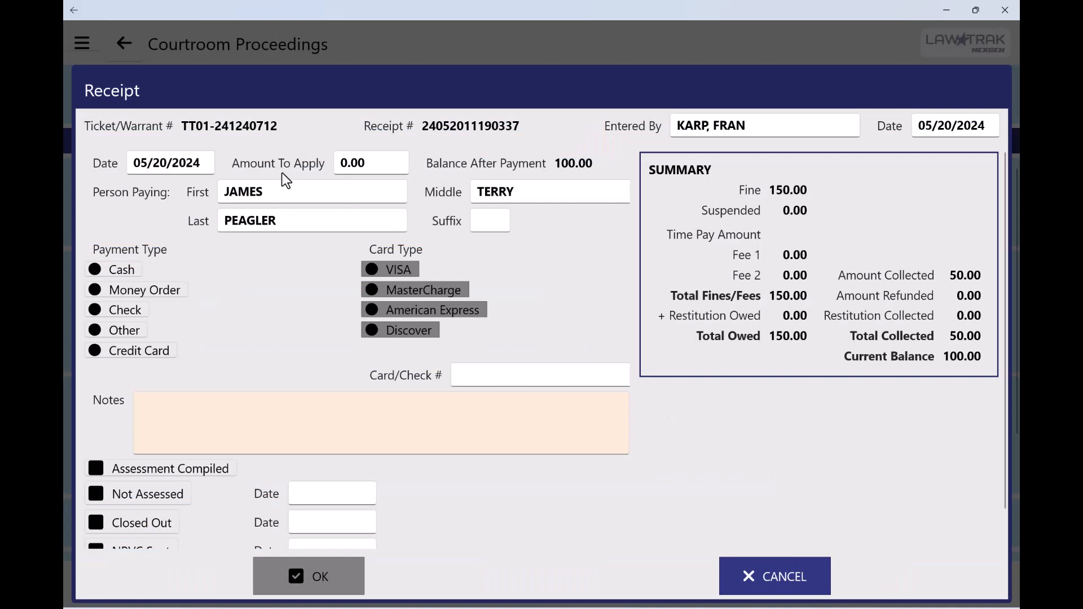
pyautogui.click(340, 158)
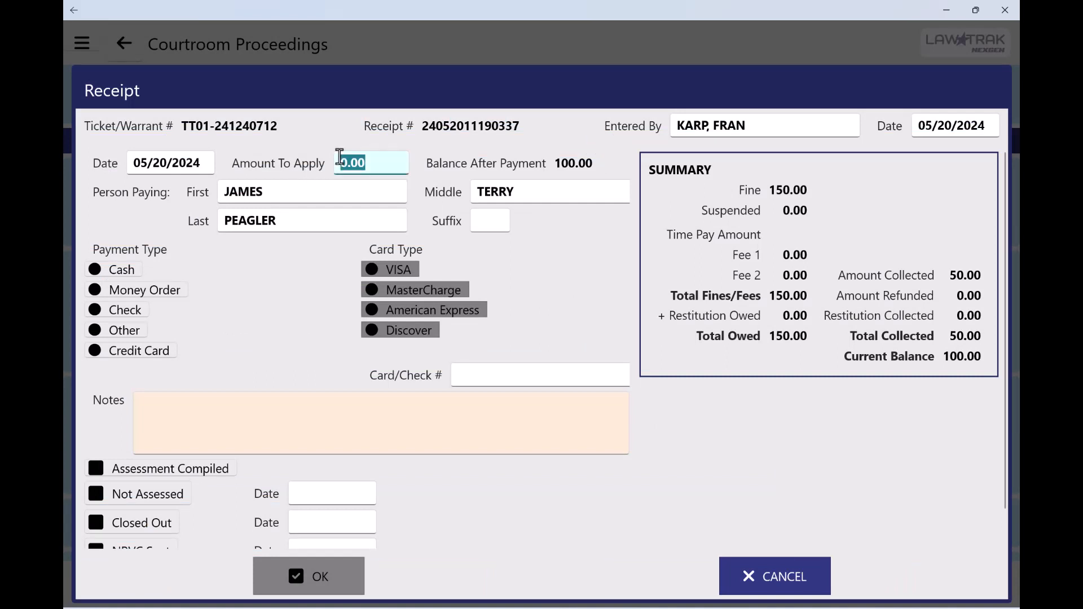
pyautogui.write('100')
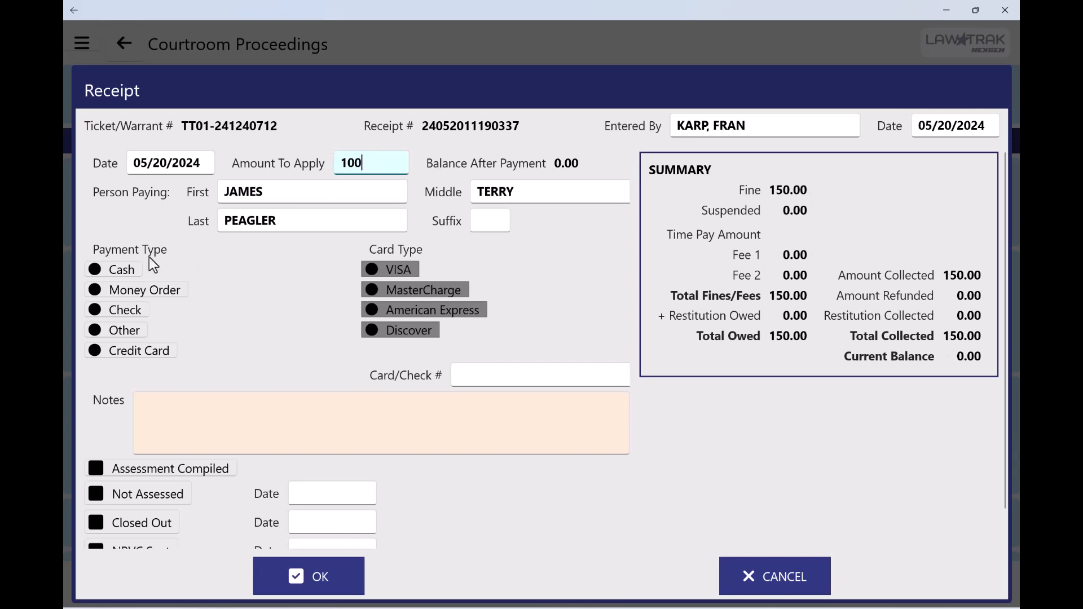
pyautogui.click(101, 273)
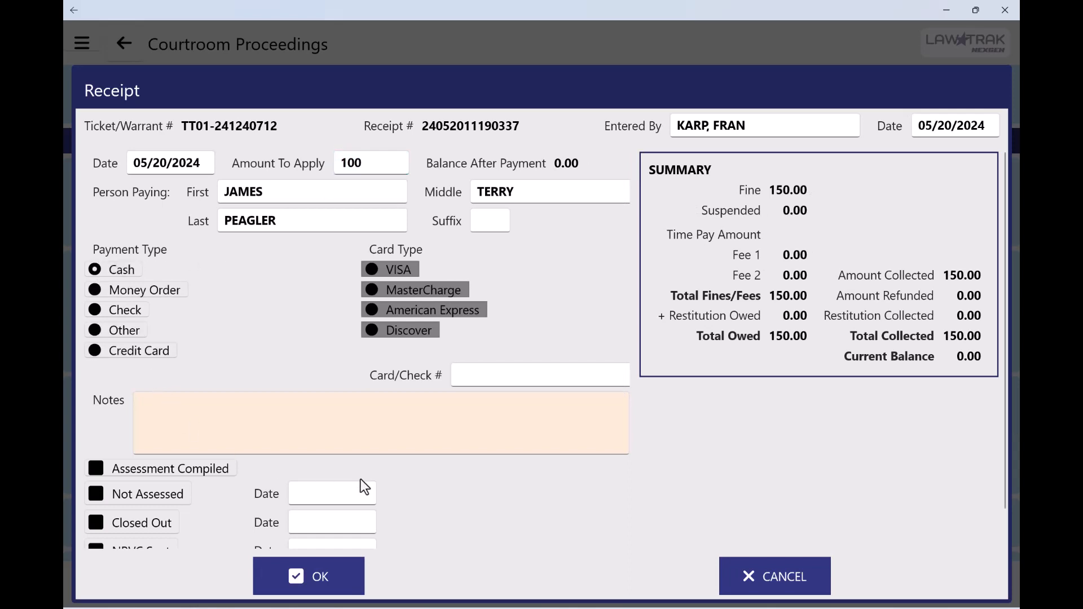
pyautogui.scroll(-1, 360, 479)
pyautogui.click(318, 576)
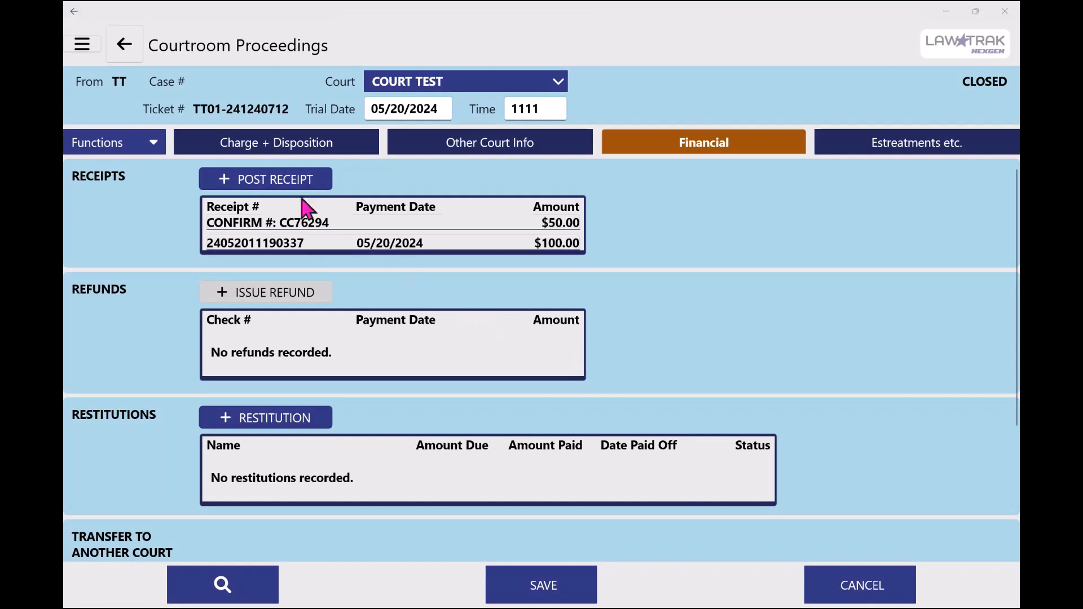
pyautogui.click(134, 47)
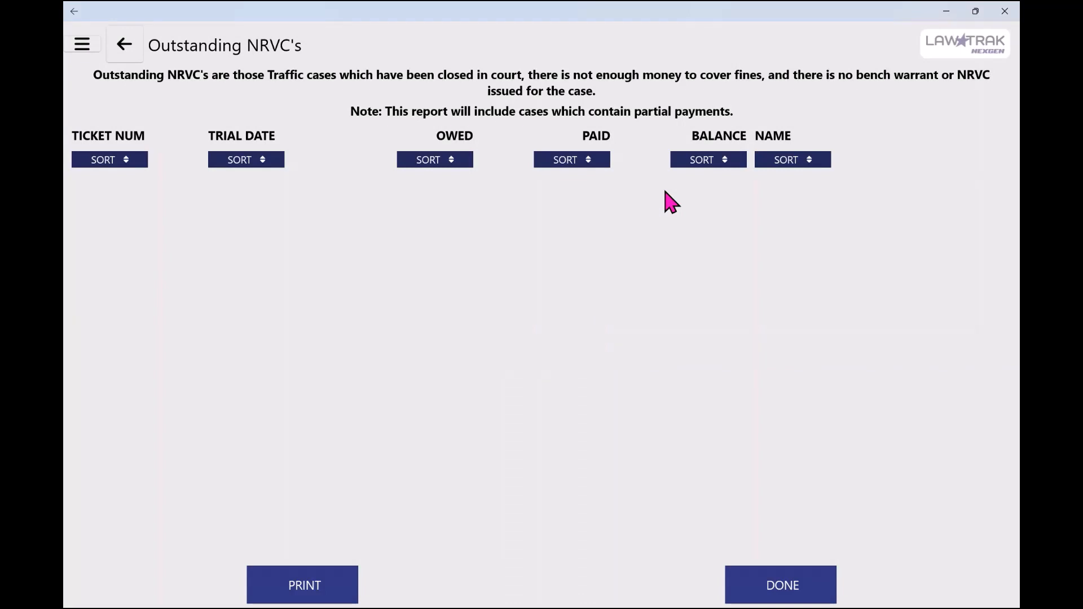
# Leave the Outstanding NRVC's report and run the Open Cases prerequisite report
pyautogui.click(126, 45)
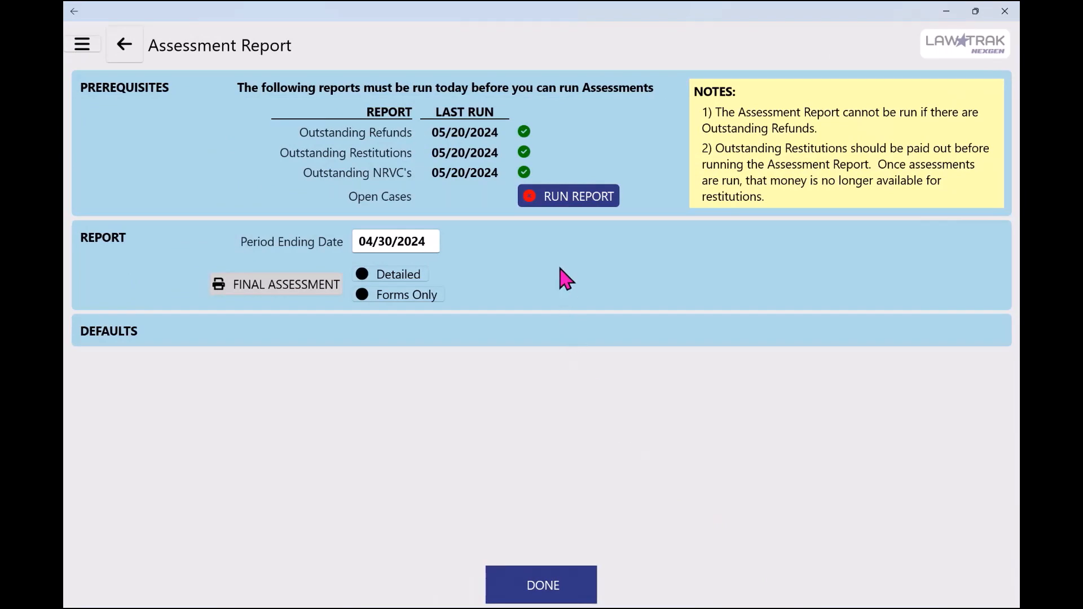
pyautogui.click(564, 204)
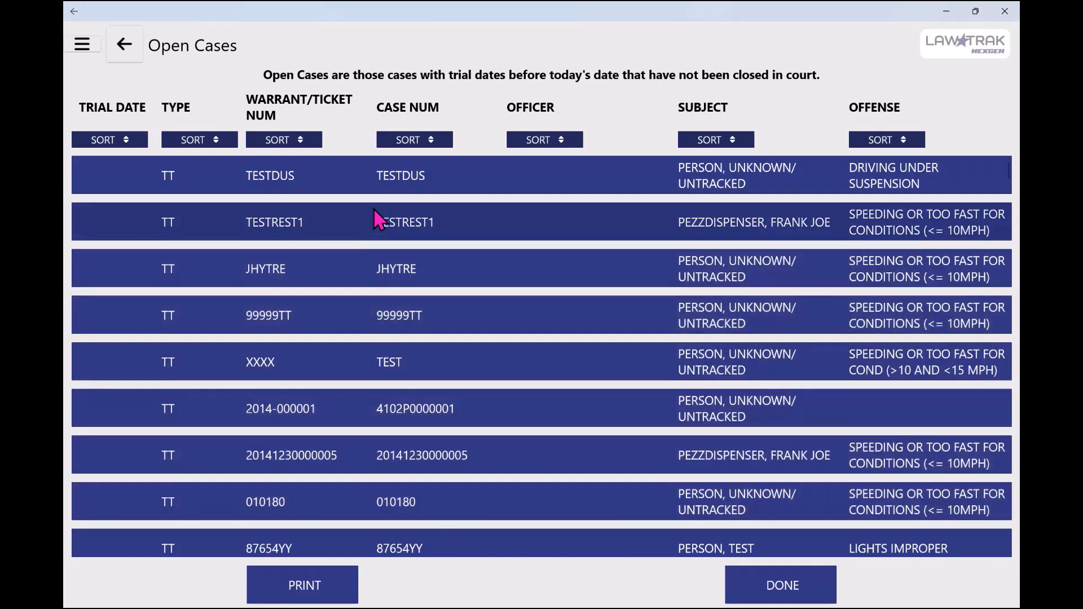
# For the open driving under suspension case, set the court to COURT TEST, the trial date to 05/20/2024 and the time to 0800
pyautogui.click(404, 180)
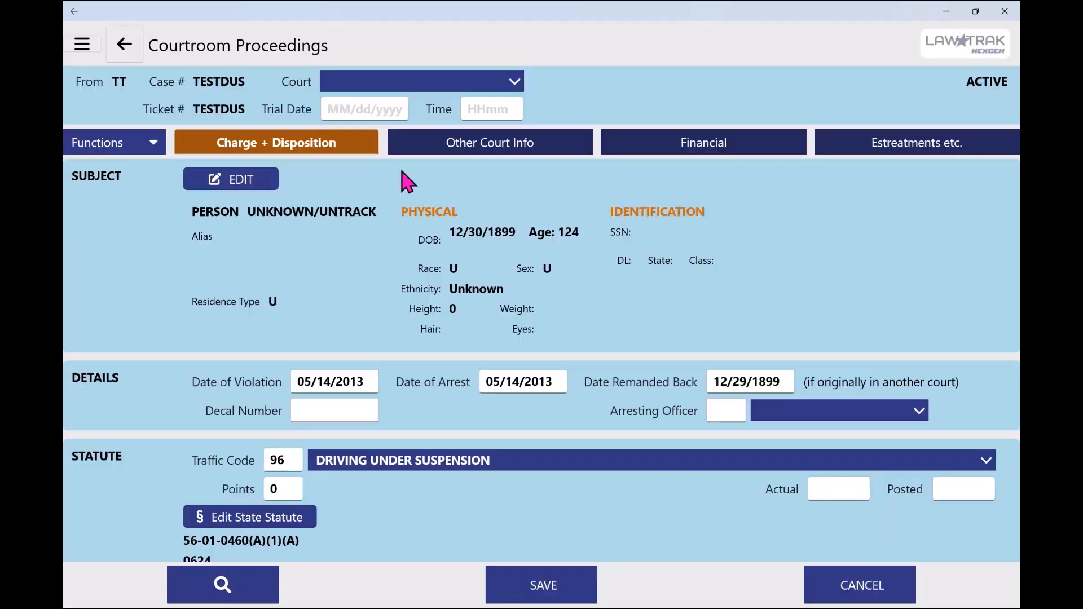
pyautogui.click(401, 84)
pyautogui.click(373, 184)
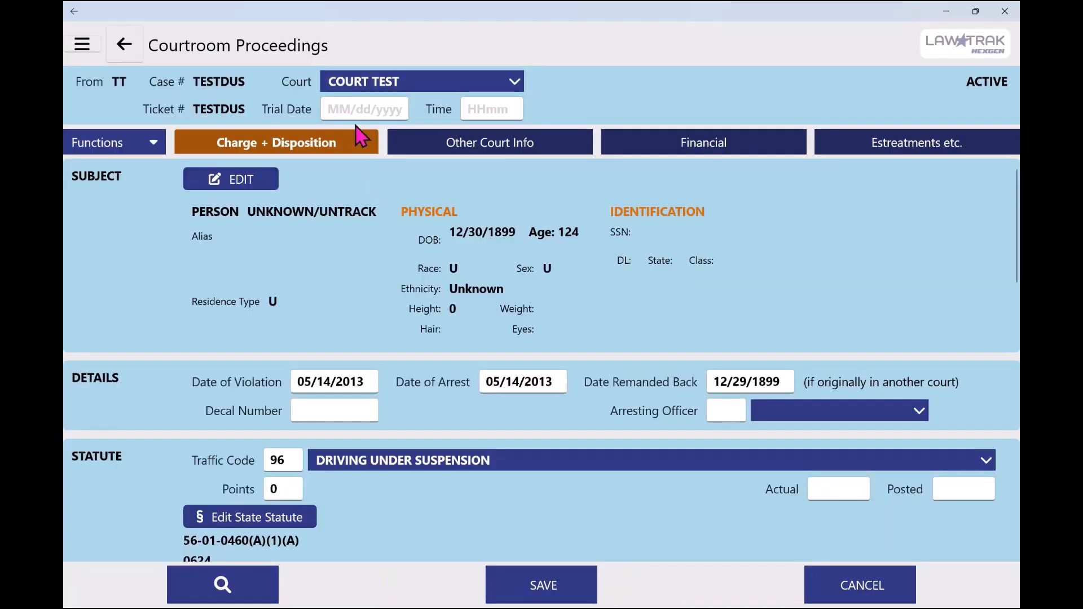
pyautogui.click(354, 109)
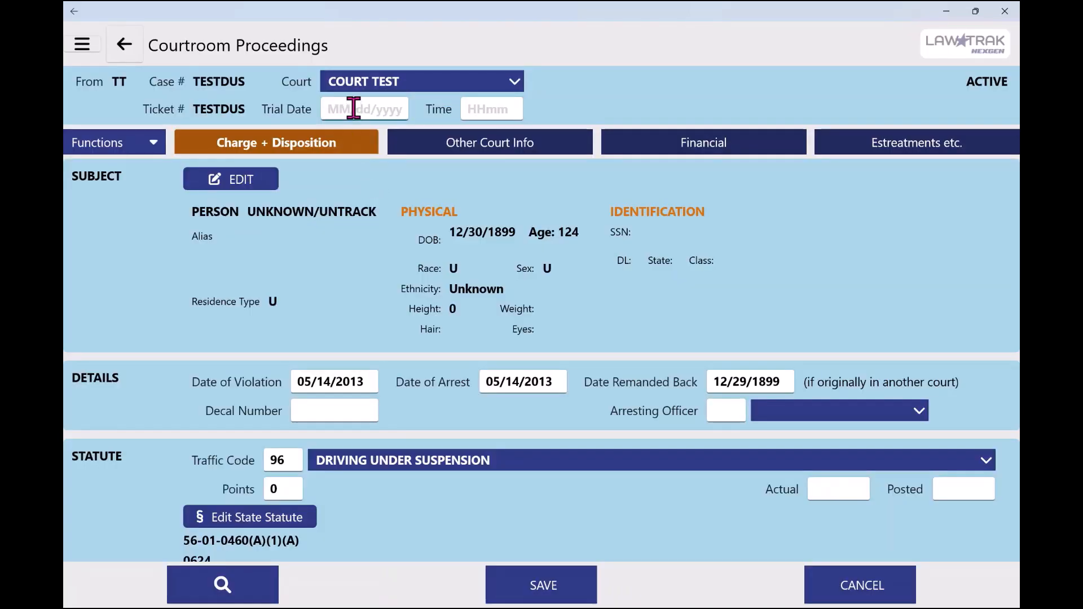
pyautogui.write('05/20/2024')
pyautogui.click(494, 108)
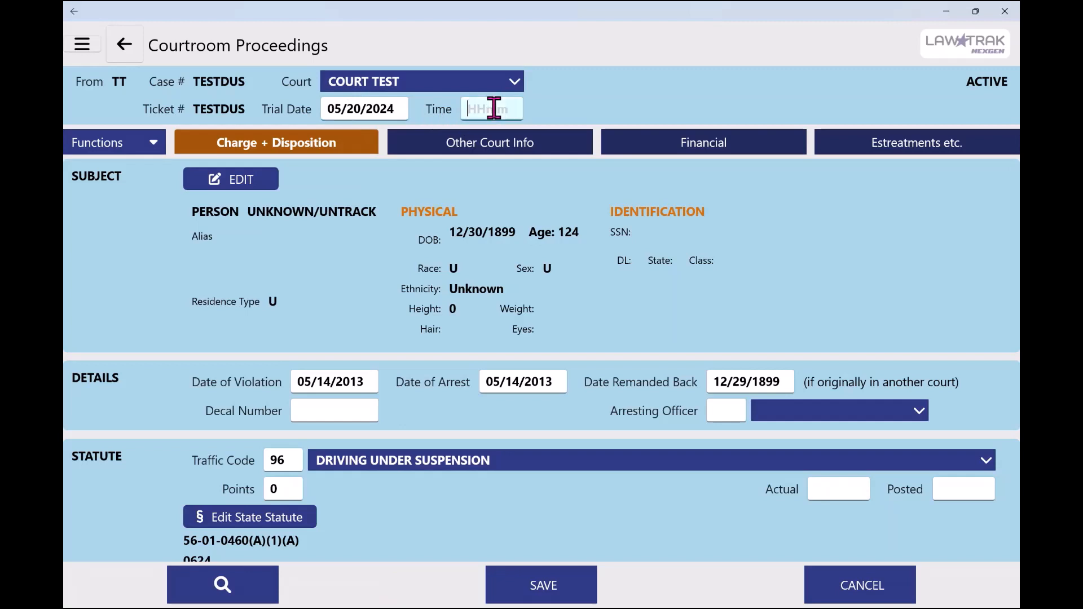
pyautogui.write('0800')
# Close the driving under suspension case through its disposition function, save it, and return to the Open Cases report
pyautogui.click(141, 144)
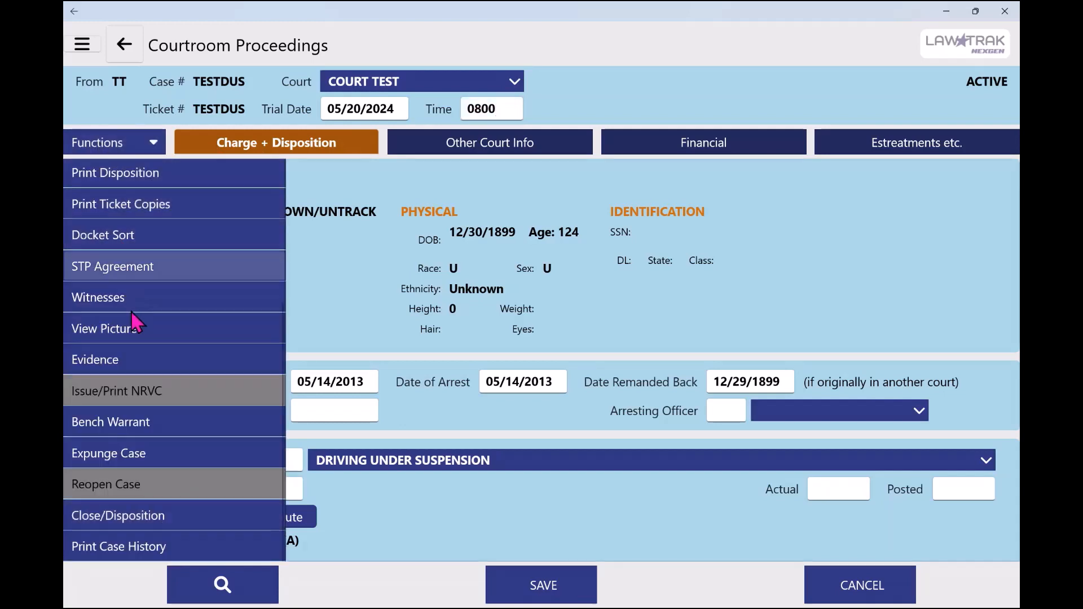
pyautogui.click(140, 520)
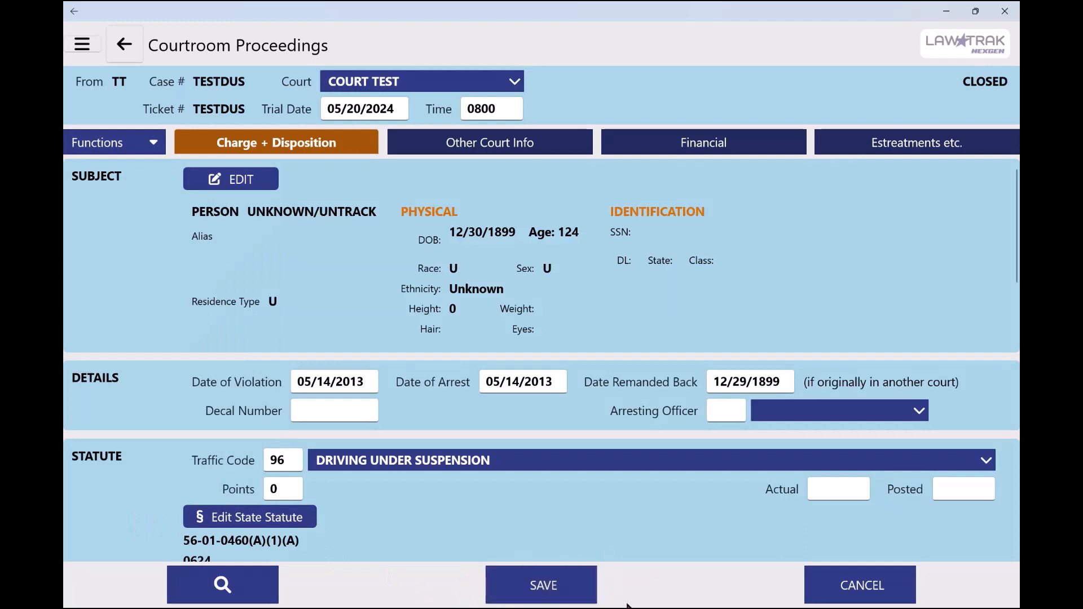
pyautogui.click(587, 581)
pyautogui.click(126, 45)
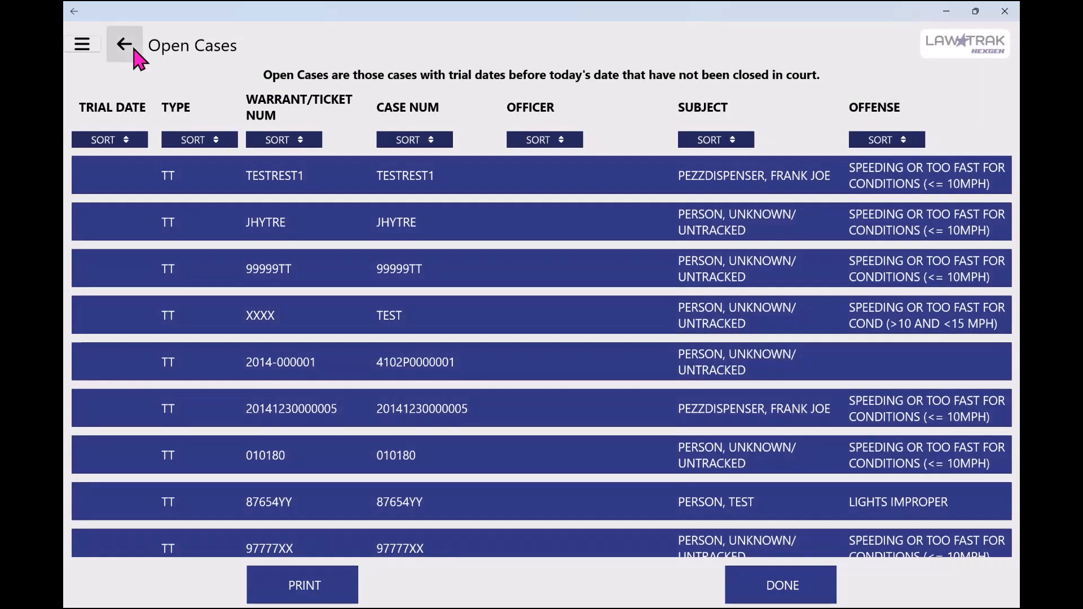
# Finish the Open Cases report and run the final assessment for the period ending 04/30/2024, then leave the Assessment Report
pyautogui.click(785, 589)
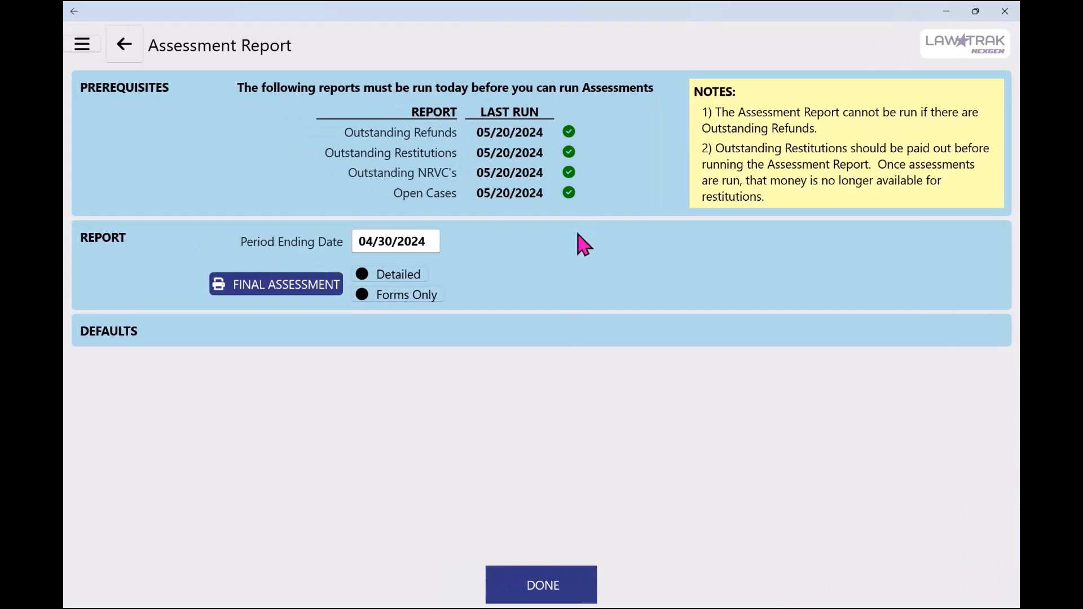
pyautogui.click(278, 293)
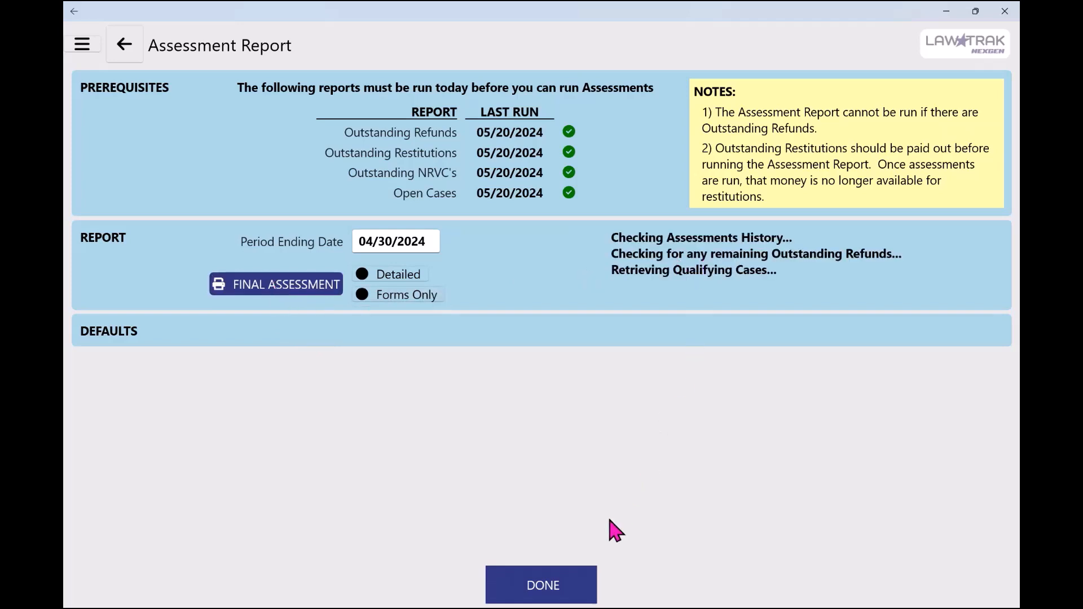
pyautogui.click(561, 594)
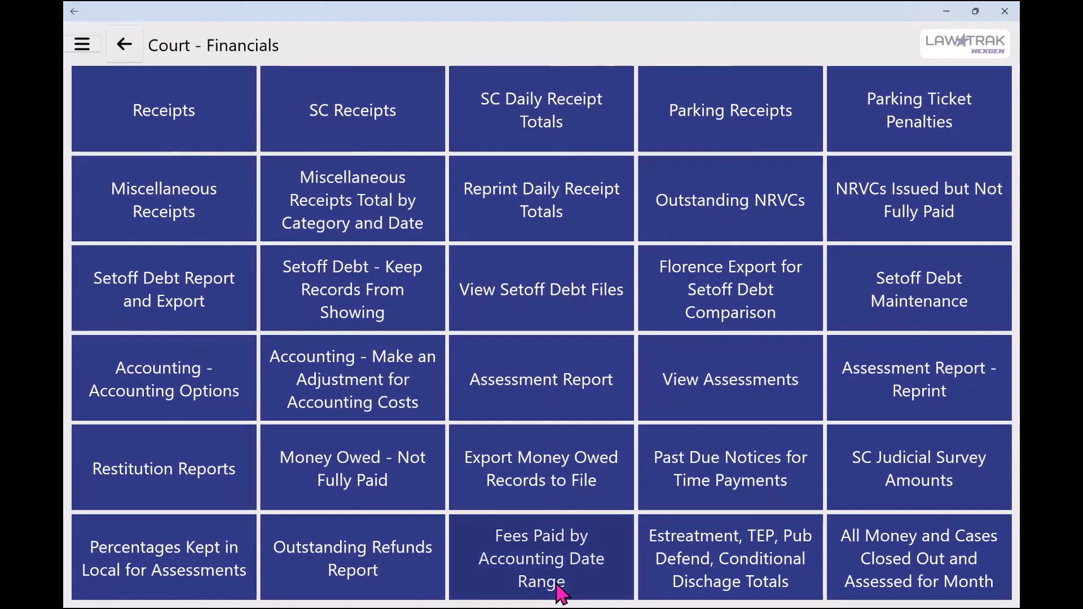
pyautogui.click(557, 572)
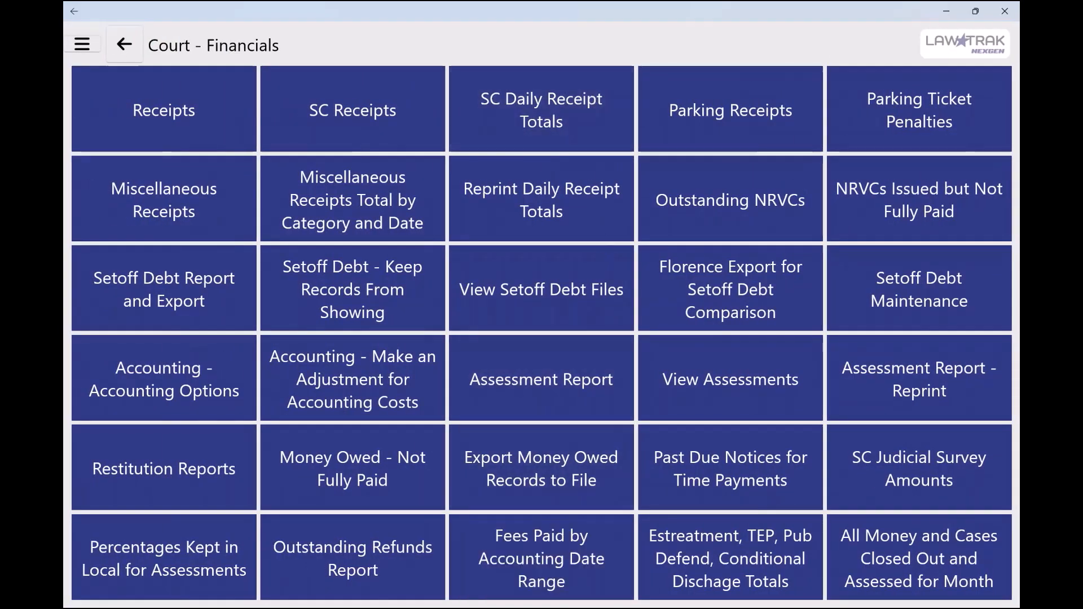